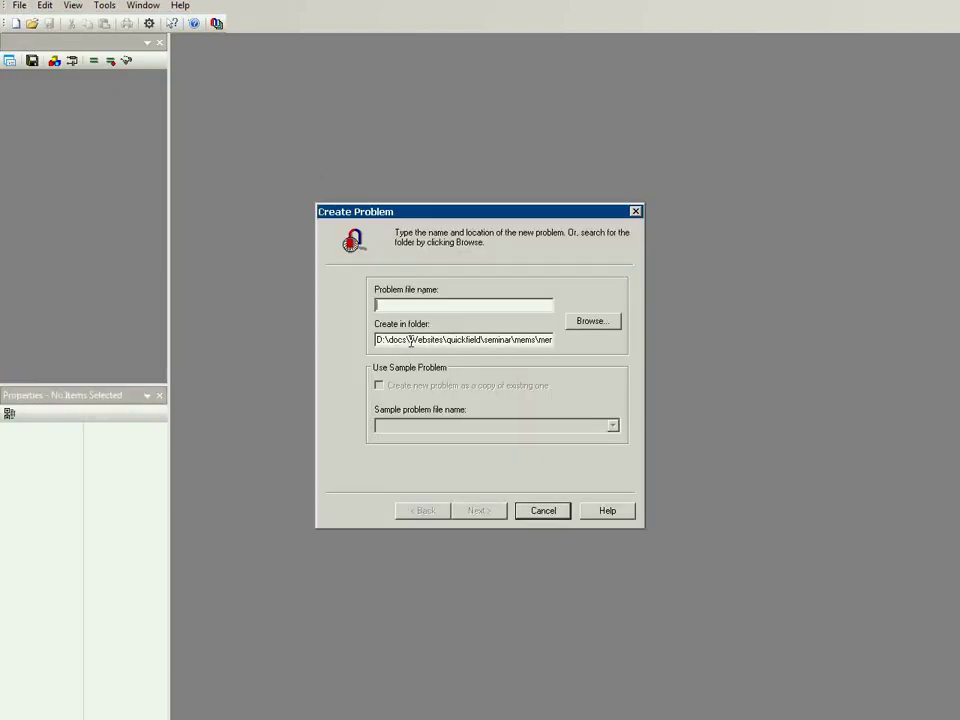
Step: Trim the creation folder to D:\docs\ and name the problem file electric
left_click(410, 341)
key("shift+End")
key("Delete")
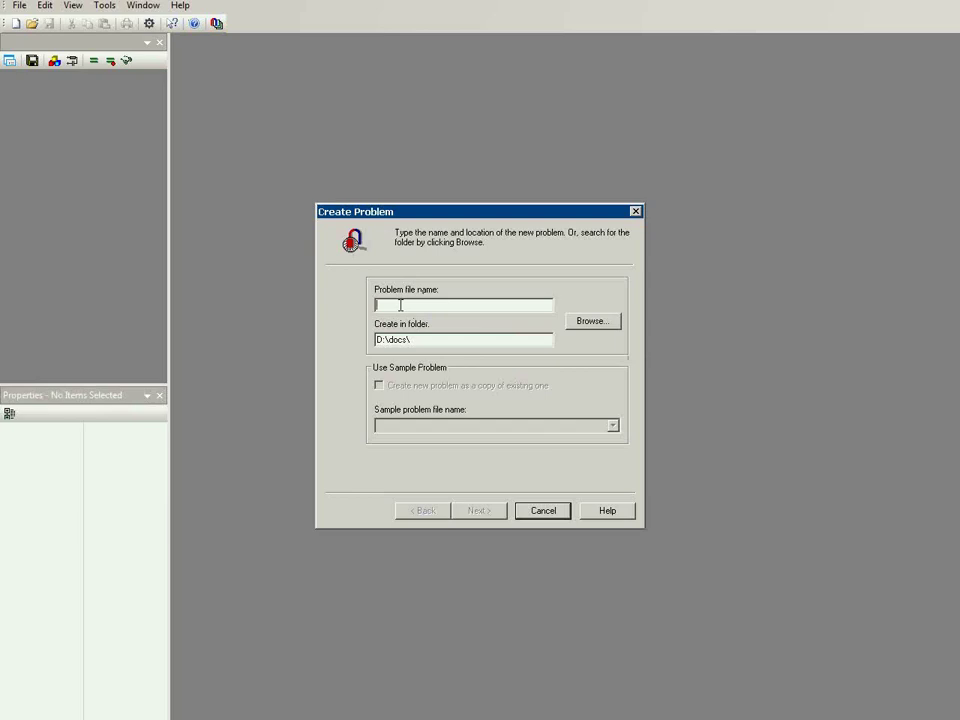
type("electric")
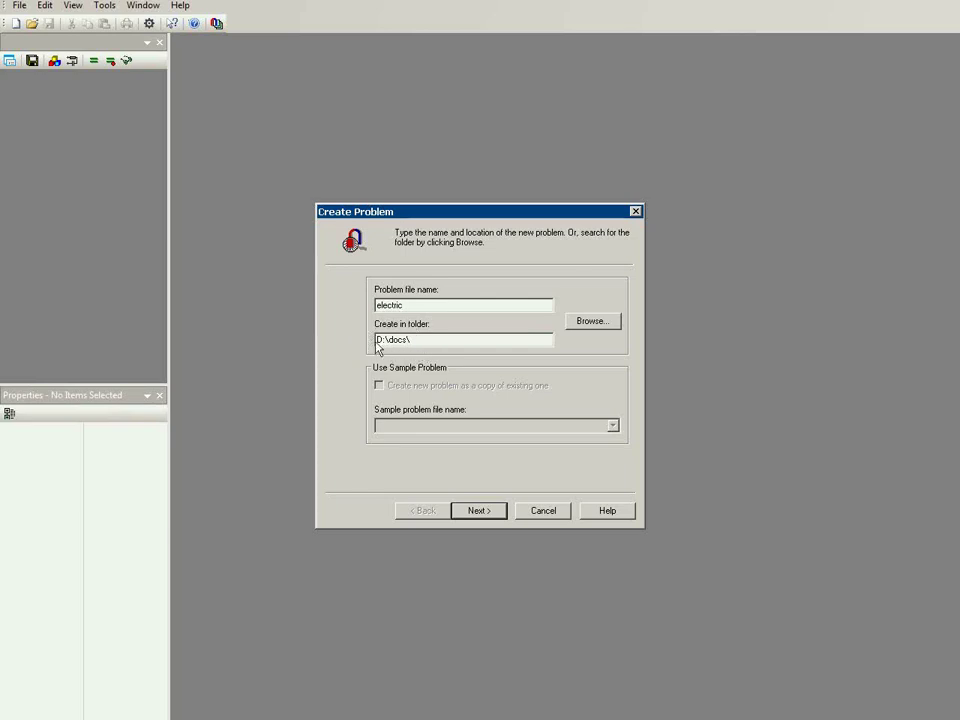
Step: Make the problem DC Conduction with length units in Microns and depth L z of 1
left_click(478, 510)
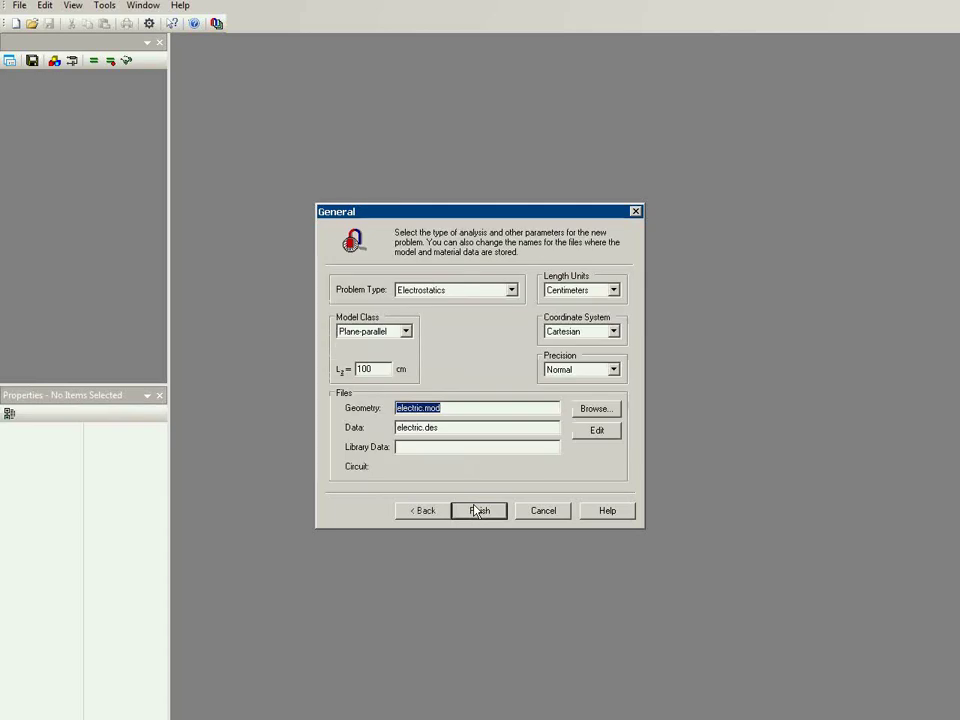
left_click(506, 291)
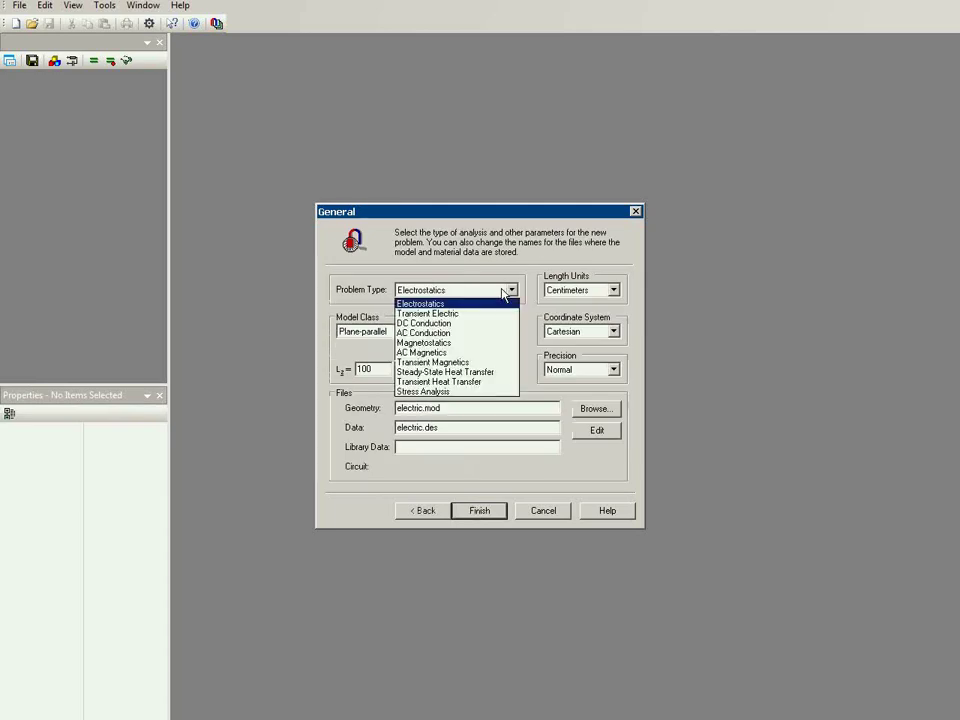
left_click(501, 330)
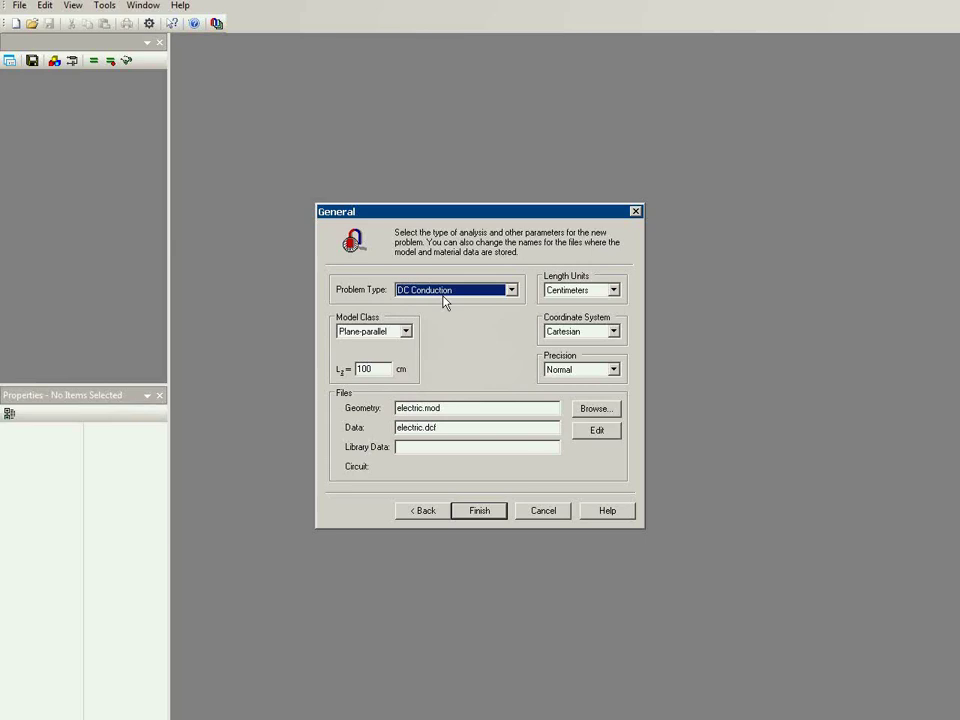
left_click(592, 294)
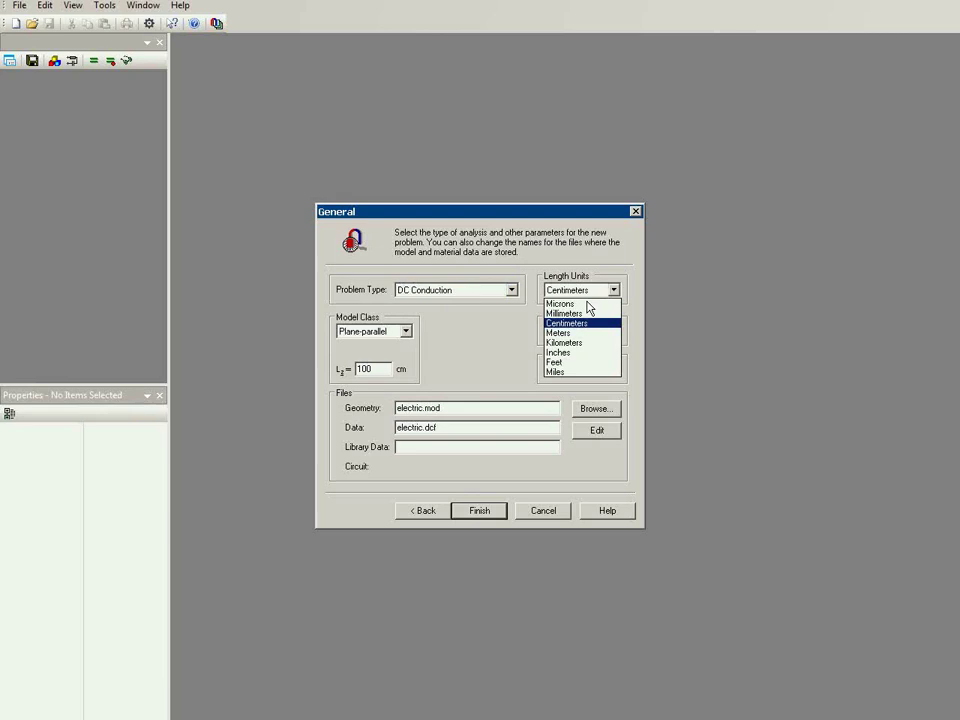
left_click(588, 304)
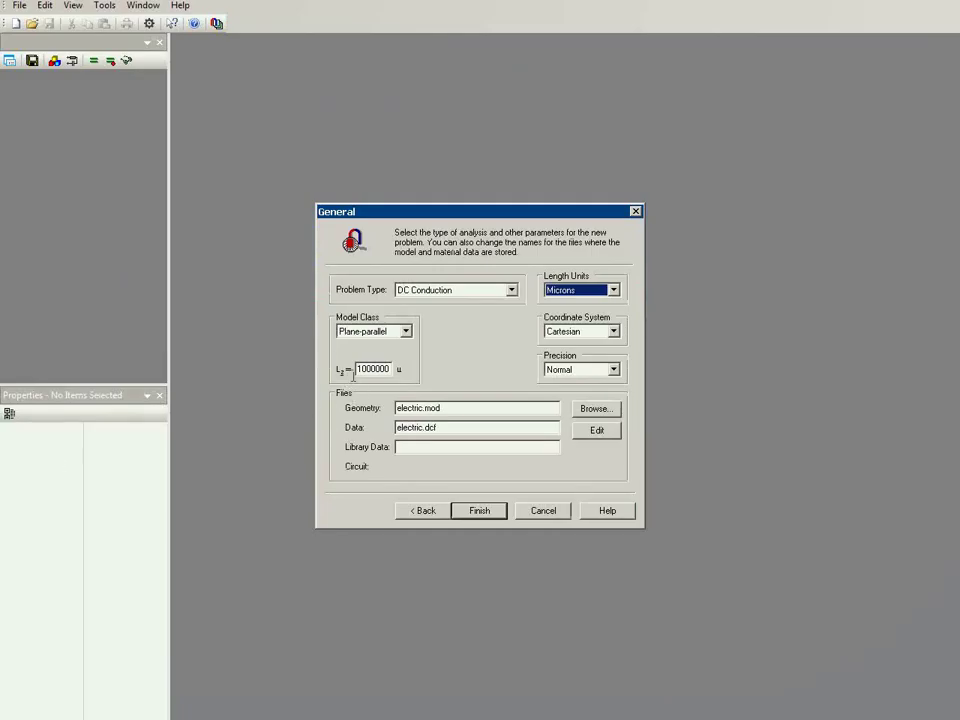
double_click(360, 369)
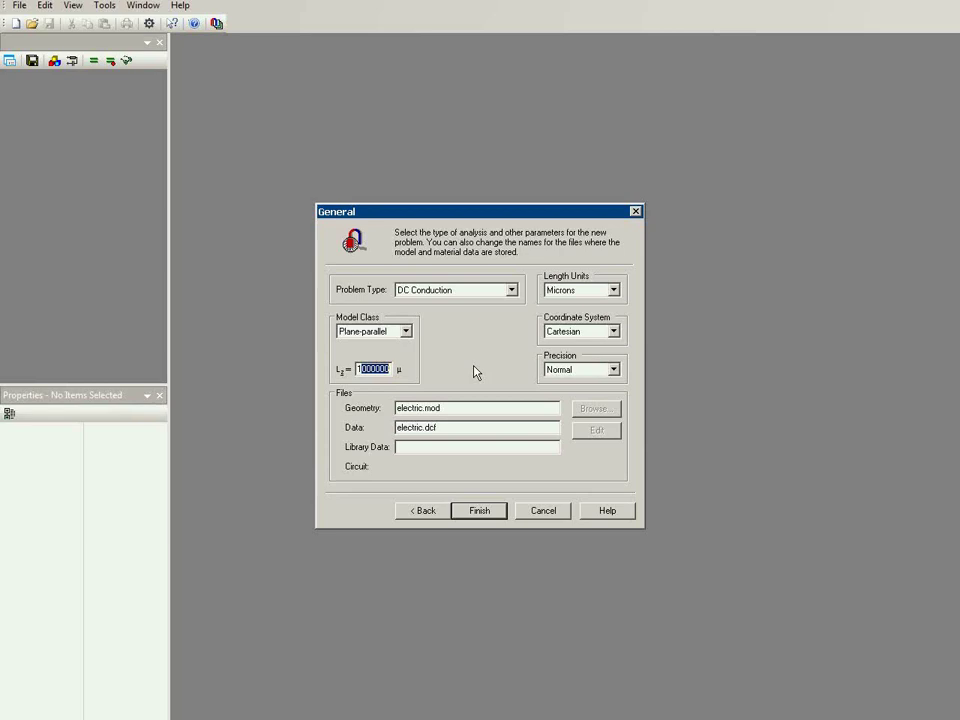
type("1")
Step: Finish creating the electric problem and start a new 2D geometry model
left_click(482, 511)
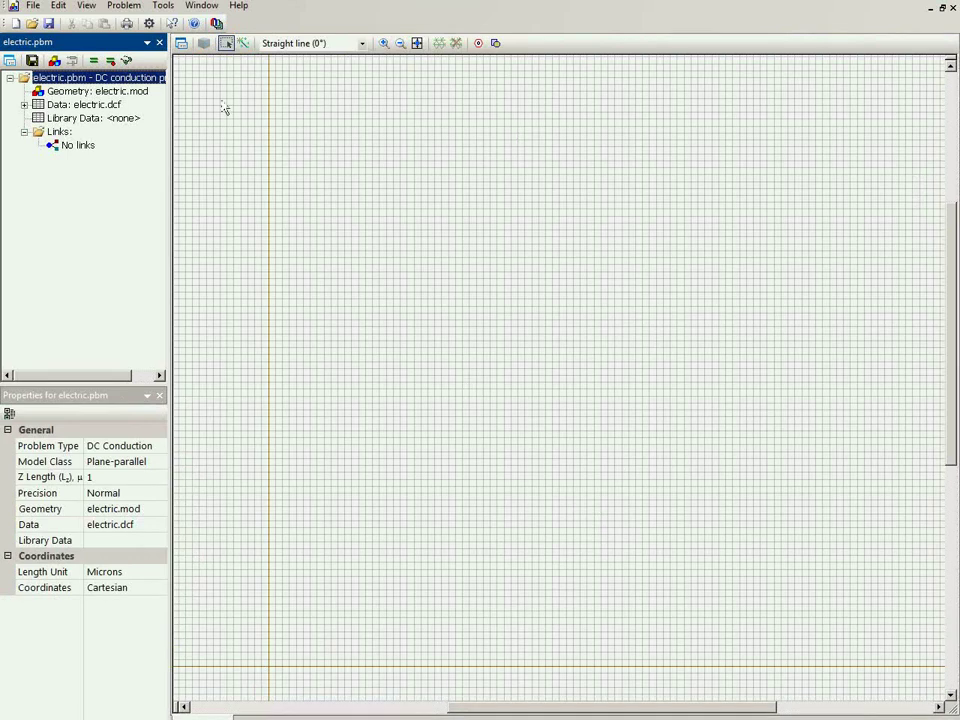
left_click(34, 6)
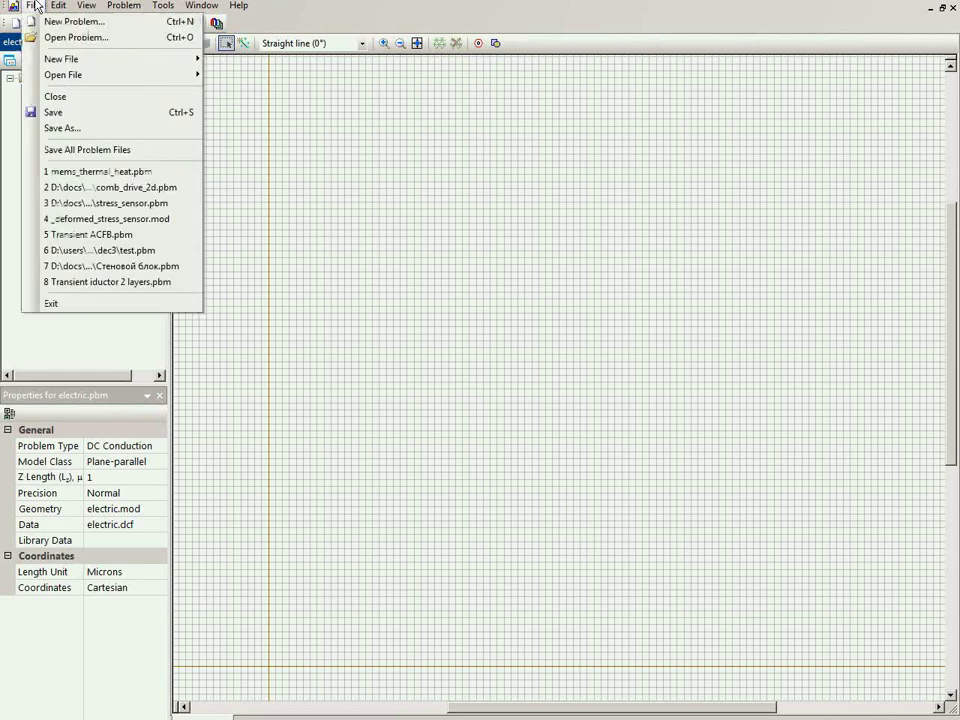
mouse_move(69, 61)
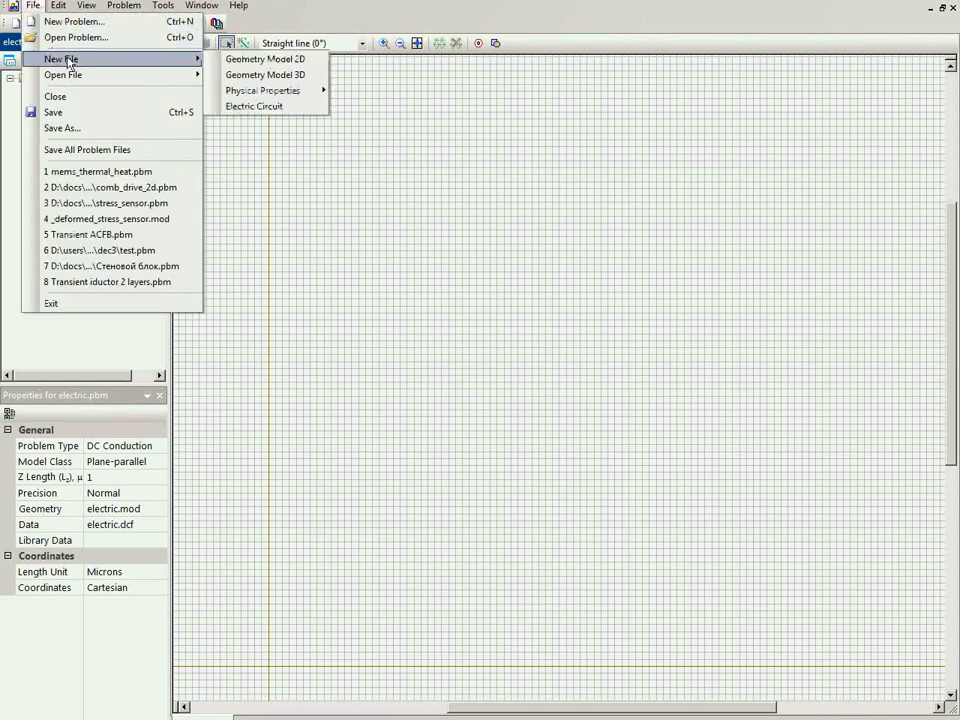
left_click(390, 231)
Step: Import the Mems_thermal_dc.dxf drawing into the geometry model
left_click(33, 6)
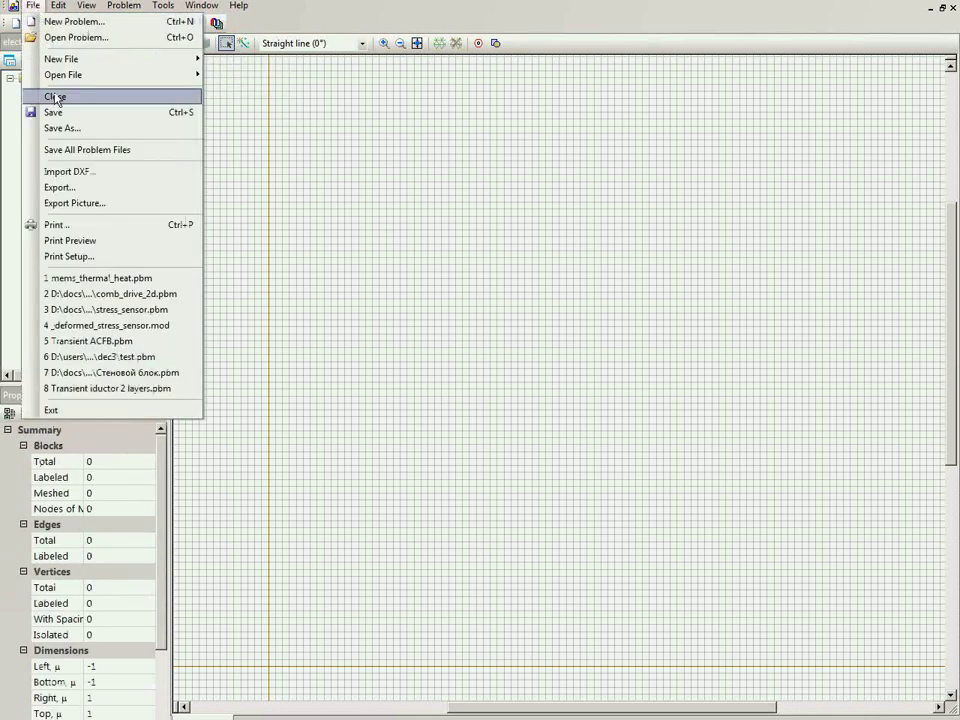
left_click(88, 173)
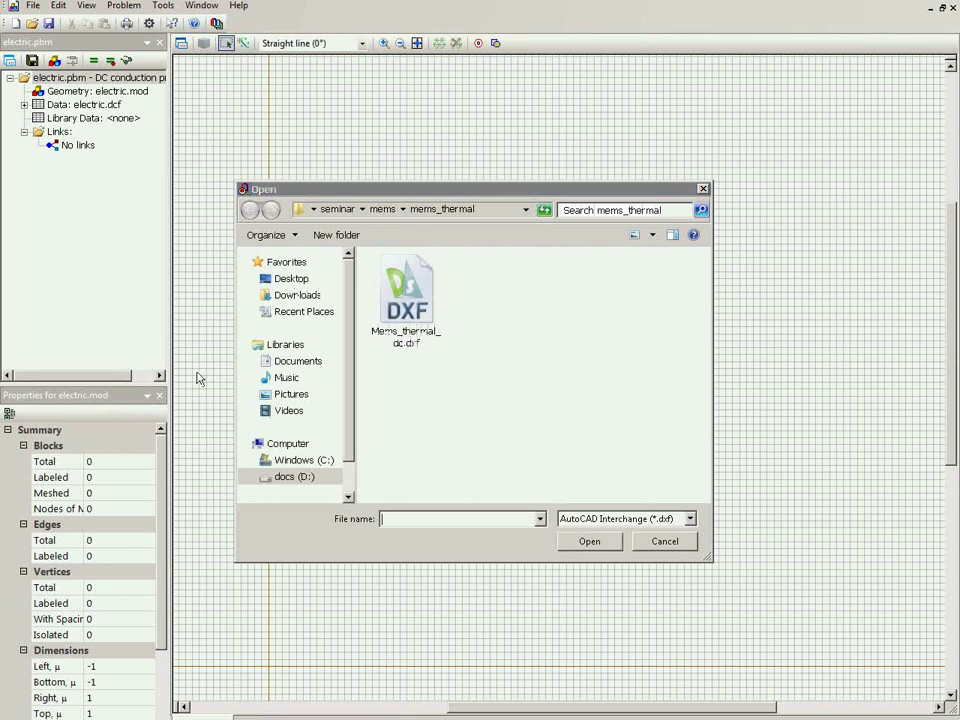
left_click(413, 330)
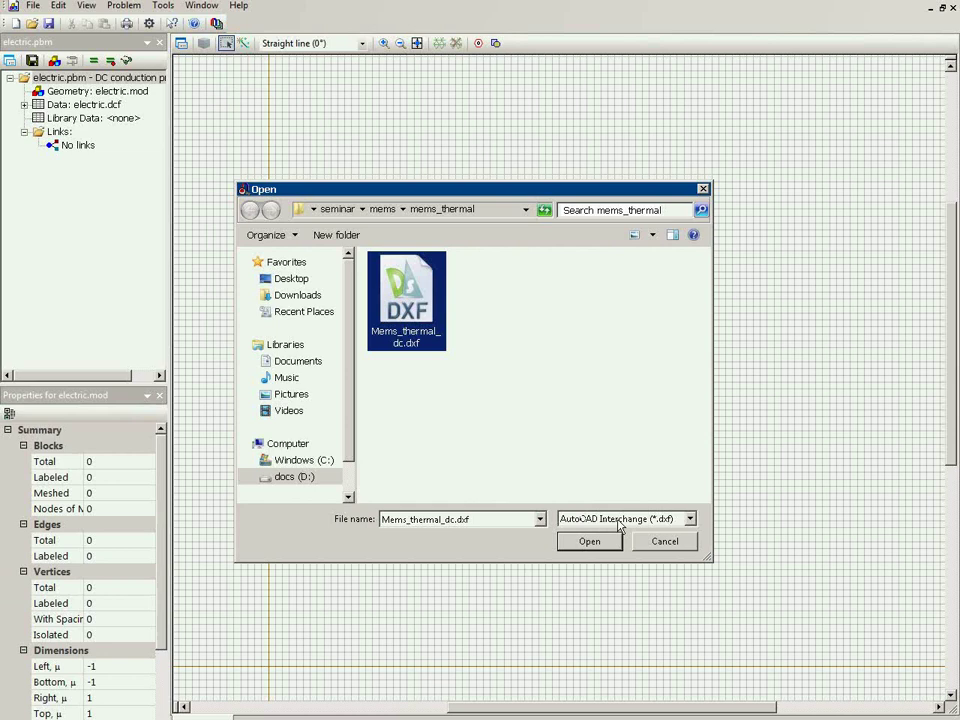
left_click(605, 547)
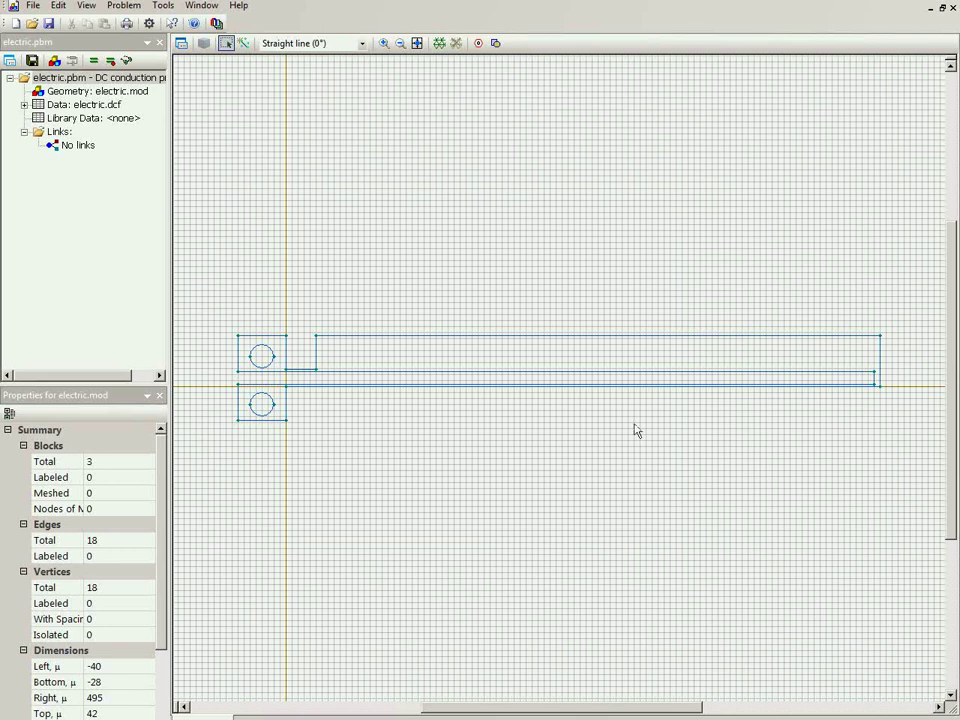
Step: Give the actuator body block the label copper
left_click(575, 360)
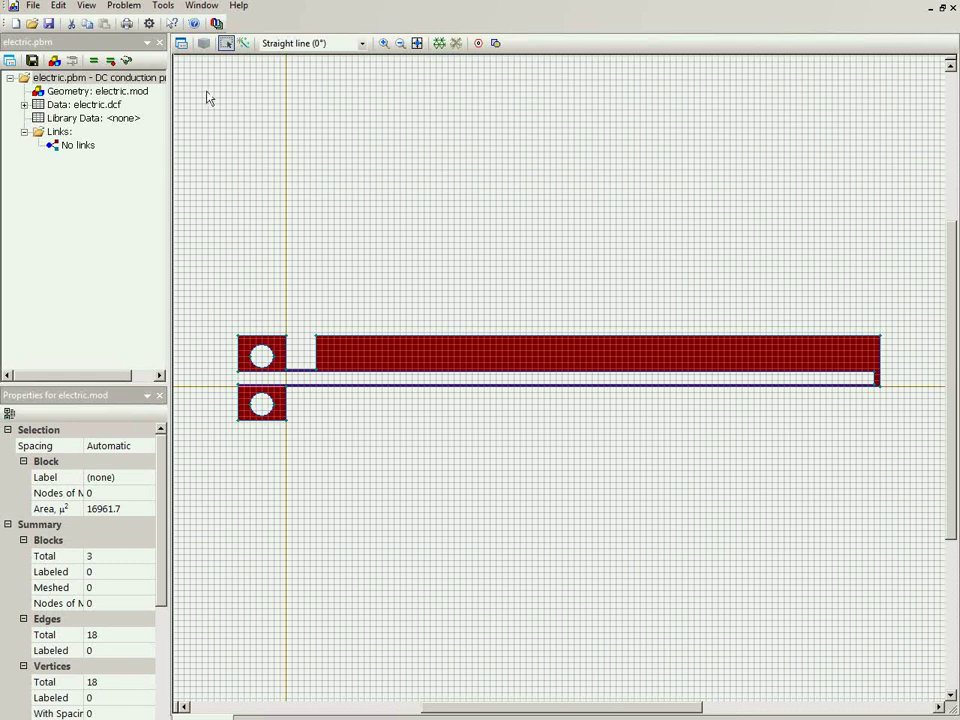
left_click(184, 45)
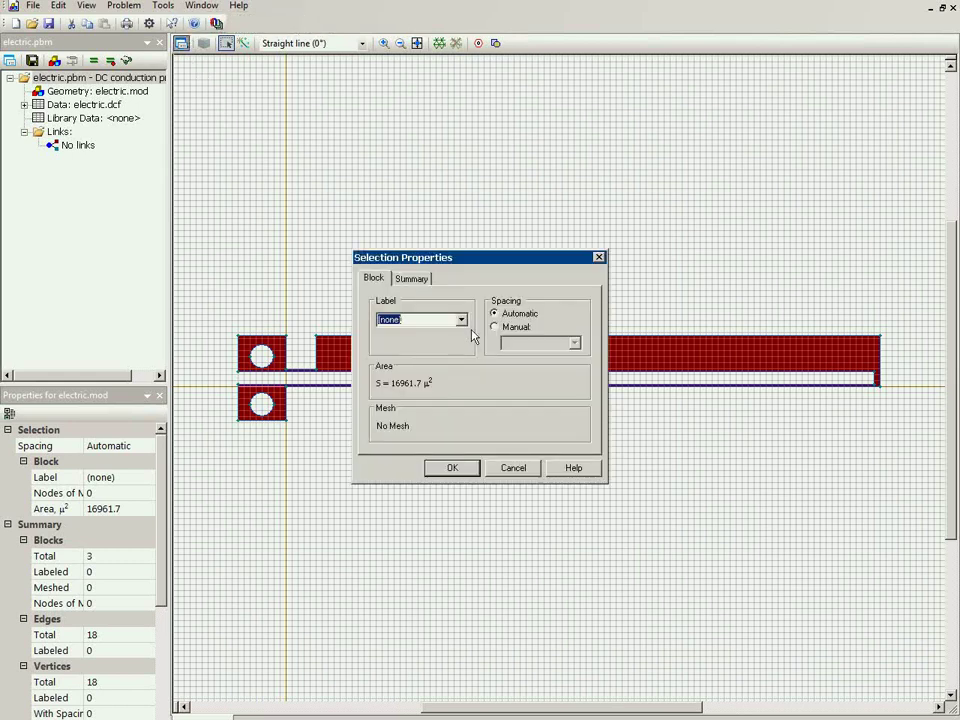
type("dopper")
left_click(452, 468)
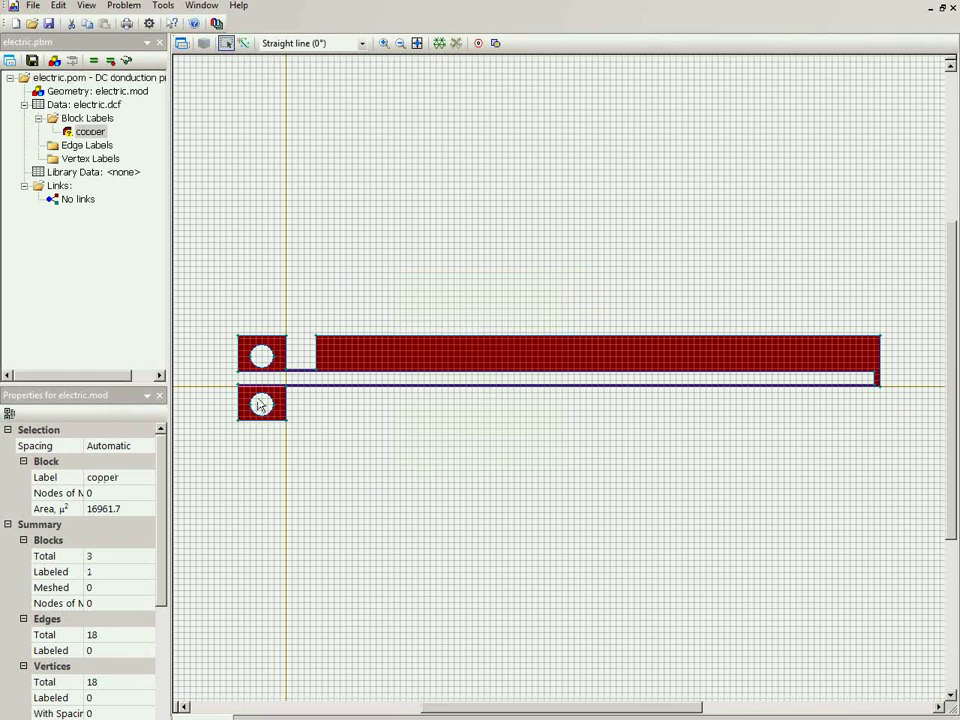
Step: Zoom in on the two anchor pads and select both arcs of the lower hole
left_click(383, 43)
left_click_drag(208, 293, 285, 392)
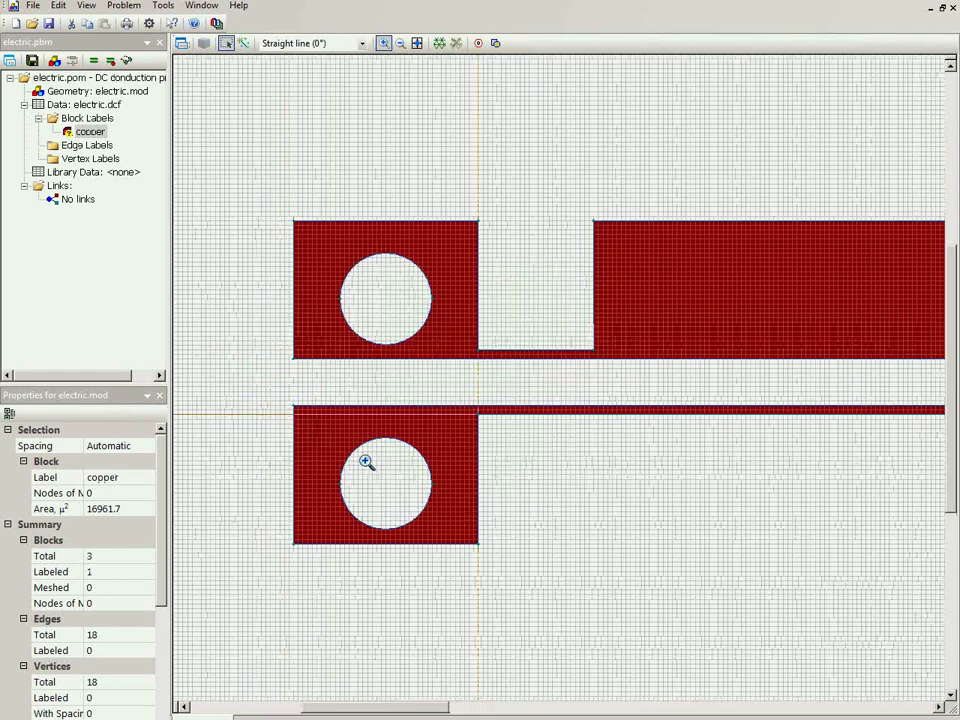
left_click(229, 43)
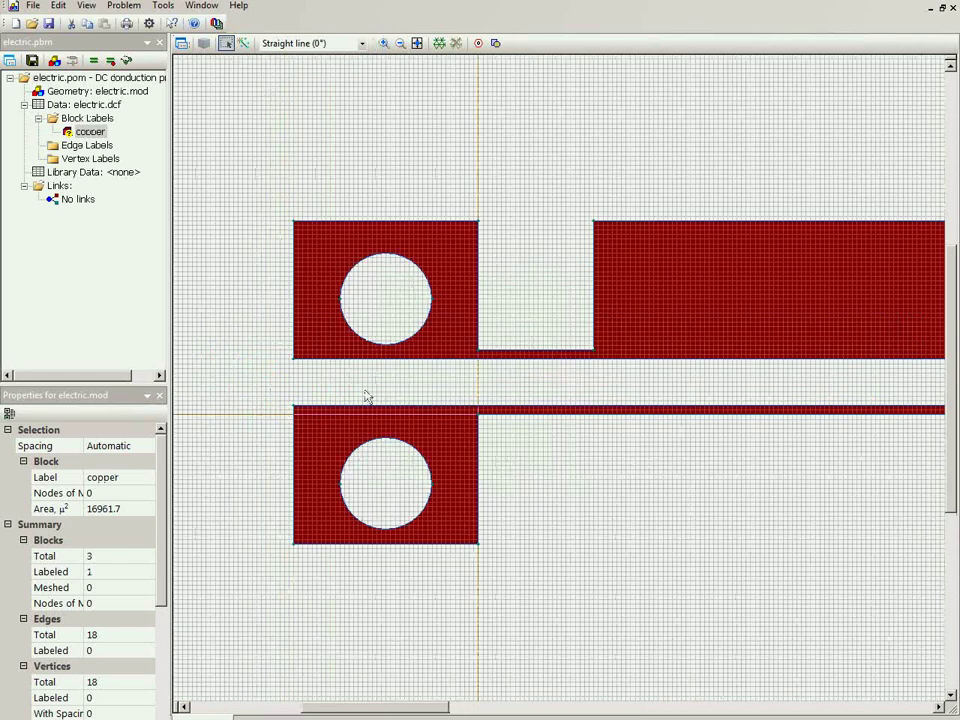
left_click(377, 447)
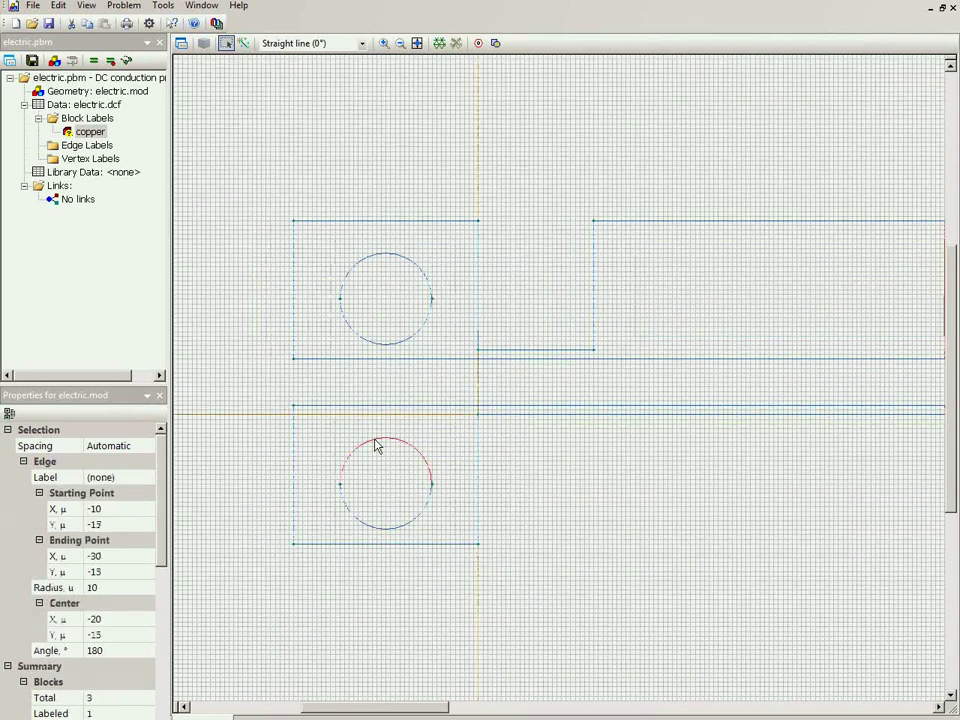
left_click(345, 507, "ctrl")
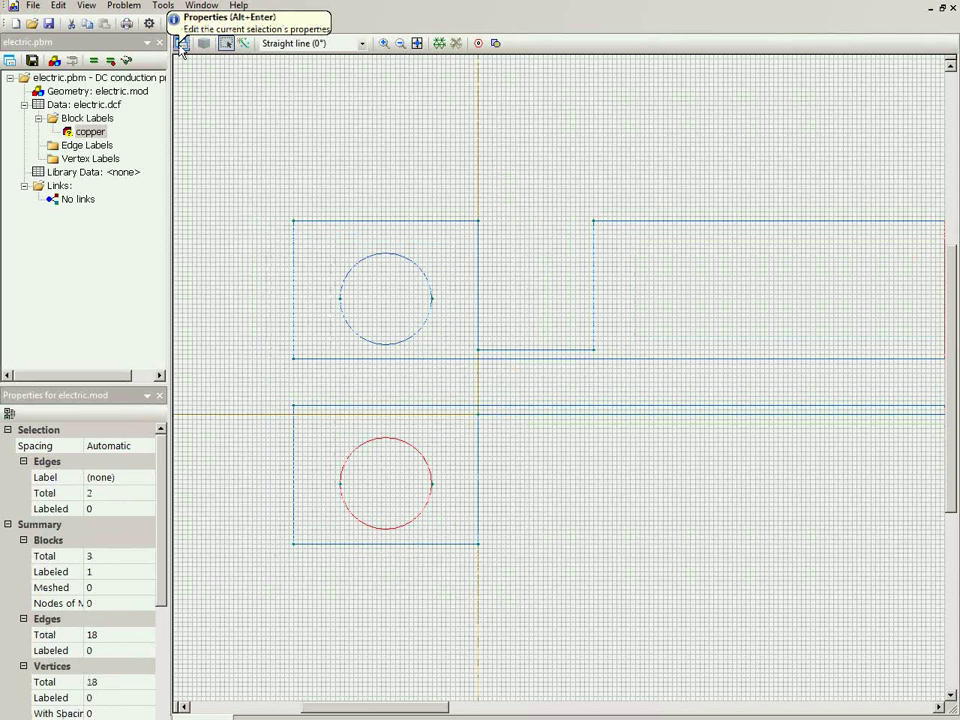
Step: Label the lower hole's arcs GND, then select both arcs of the upper hole
left_click(181, 44)
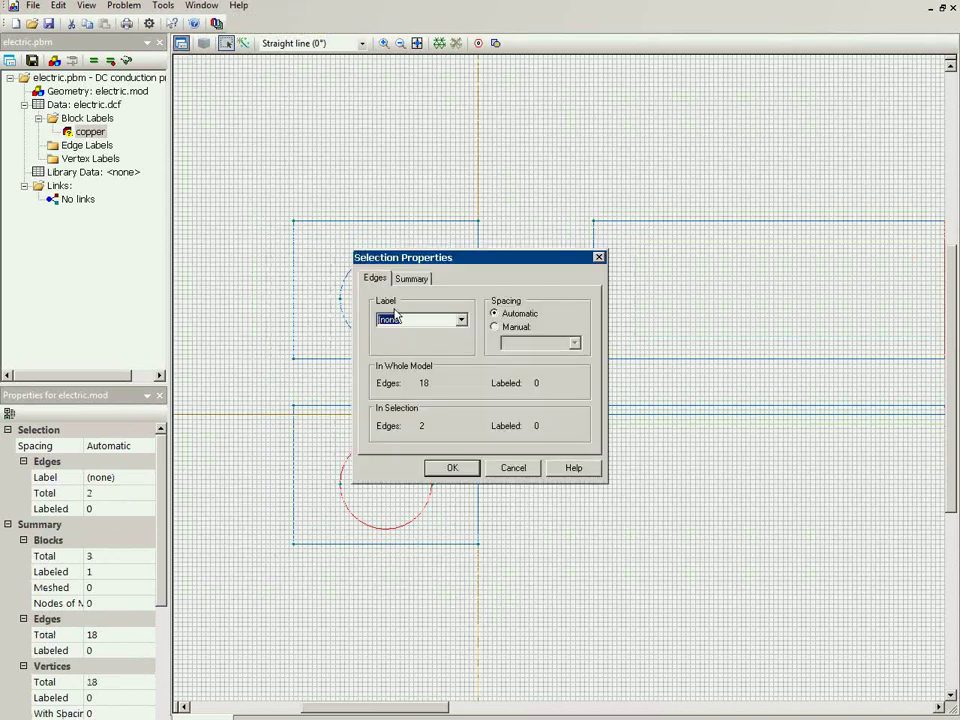
type("GN")
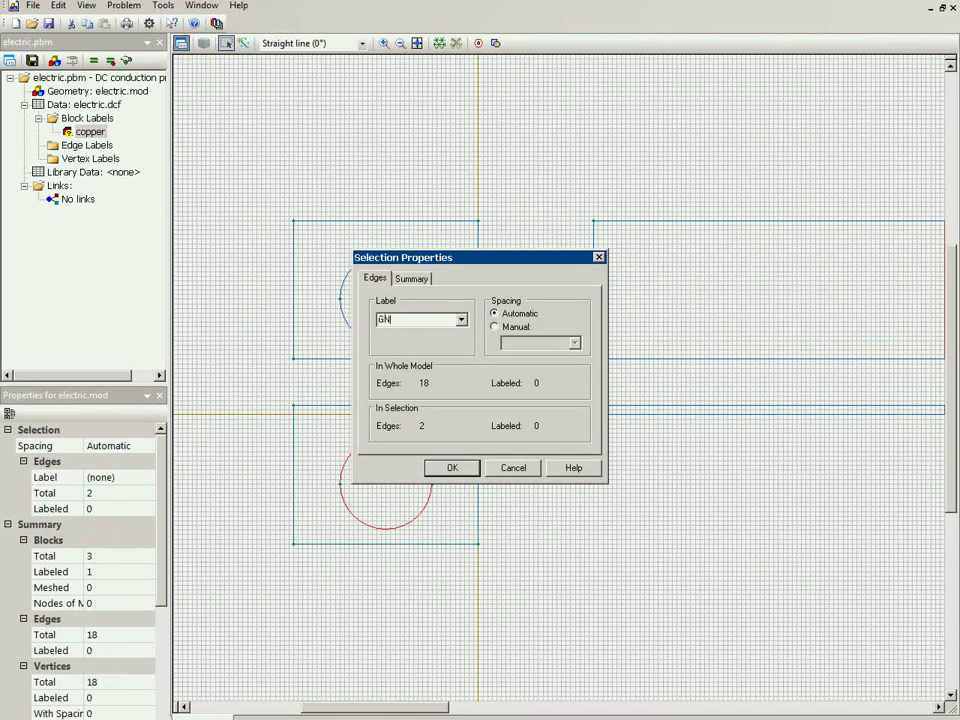
type("D")
left_click(452, 467)
left_click(366, 344)
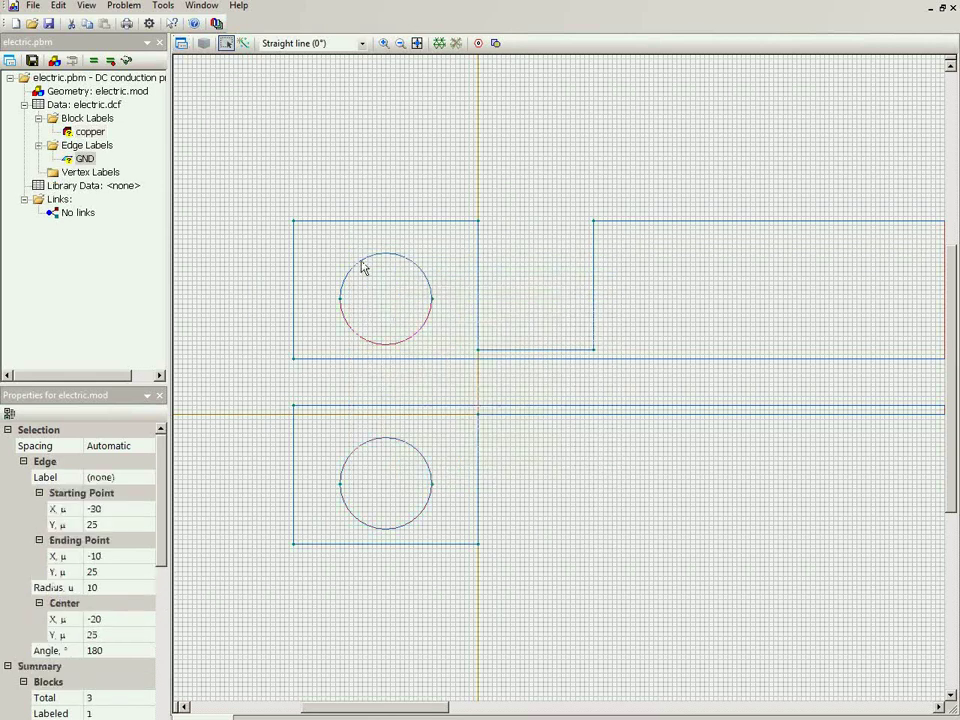
left_click(364, 264, "ctrl")
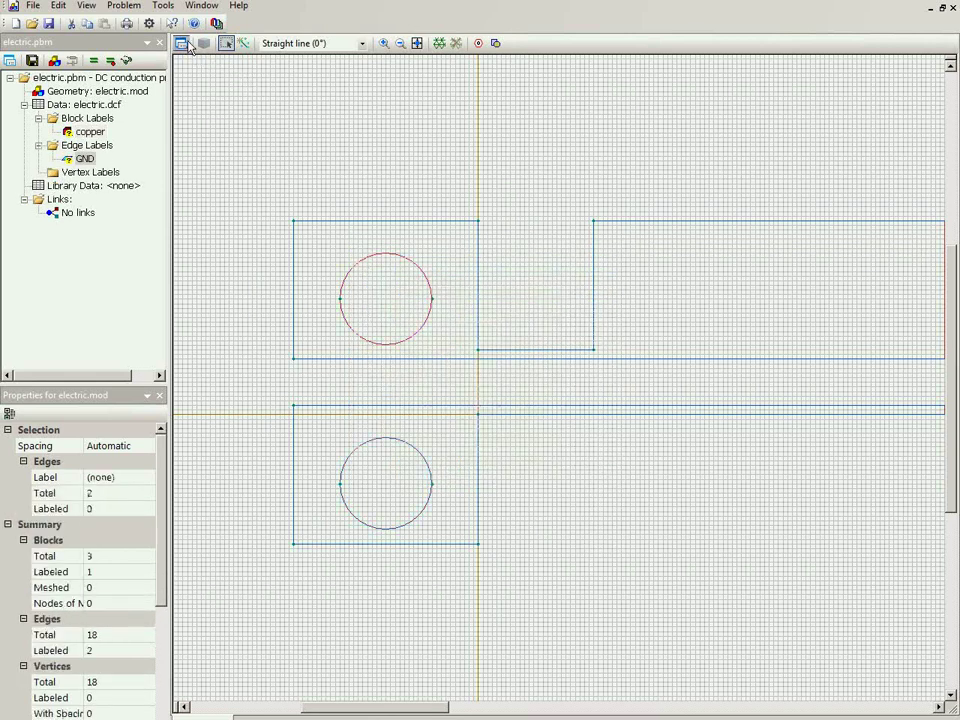
Step: Assign the new edge label V+ to the upper hole's arcs and clear the selection
key("alt+Return")
type("V")
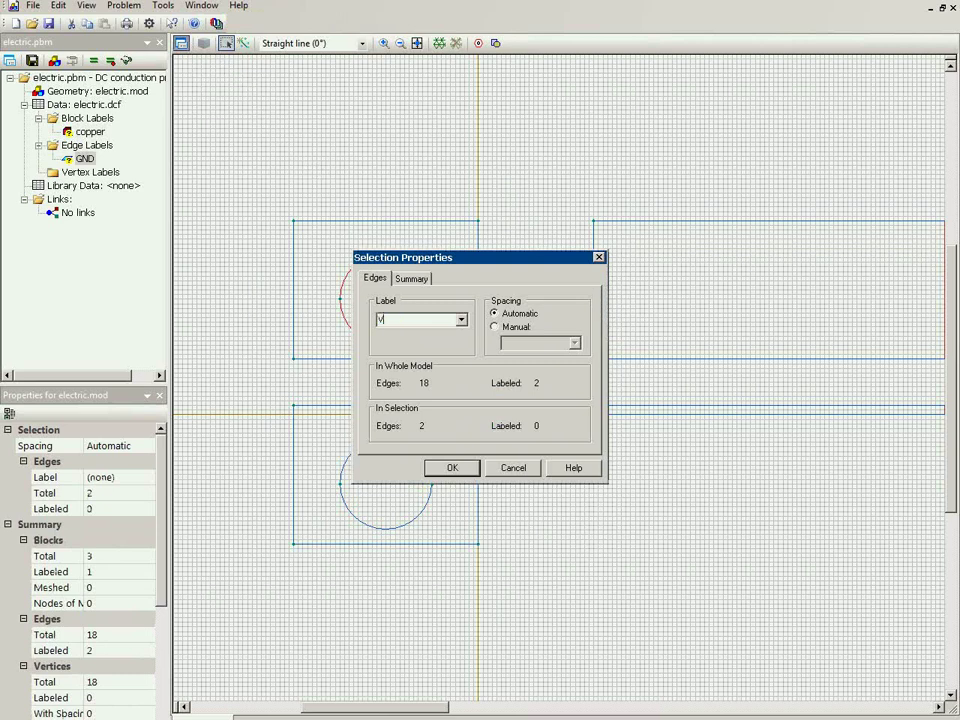
type("+")
left_click(462, 468)
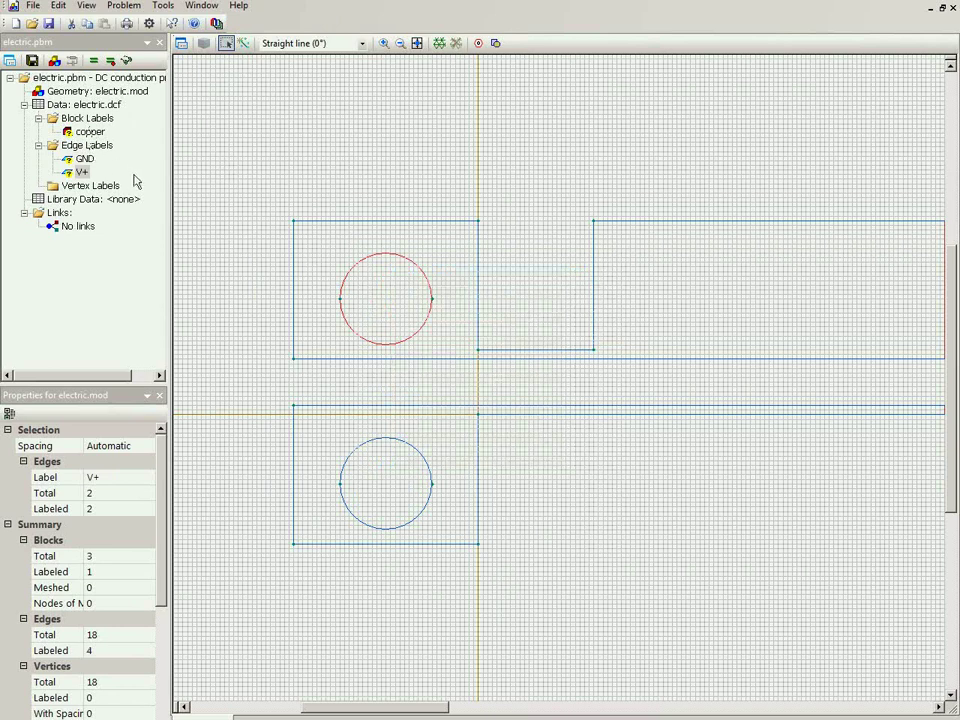
left_click(263, 160)
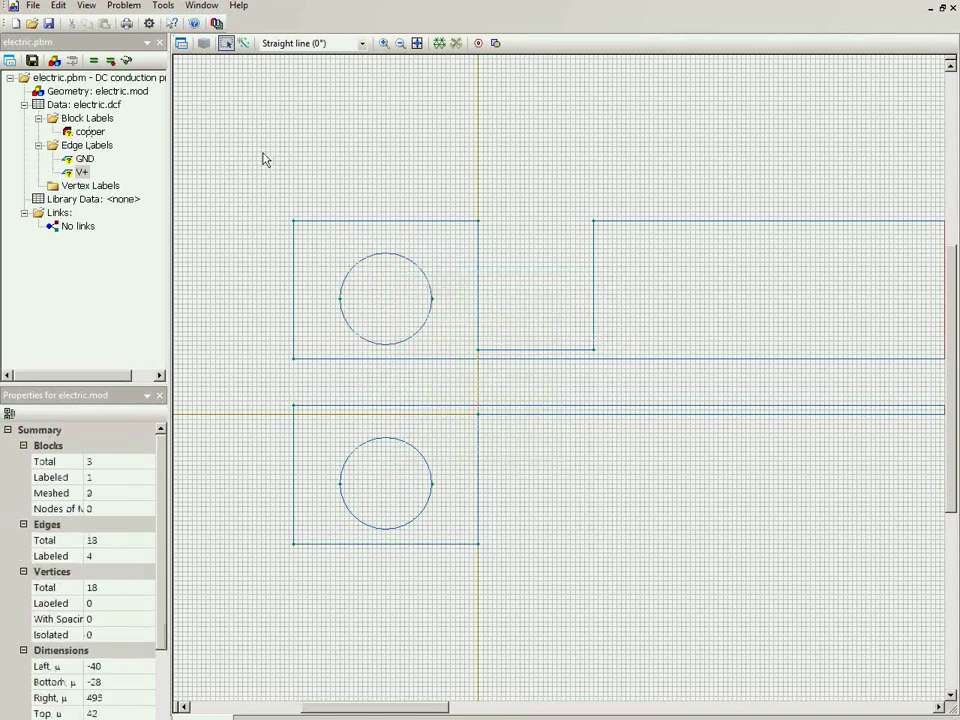
Step: Build the mesh and set the copper block's conductivity to 55e6 S/m
left_click(441, 44)
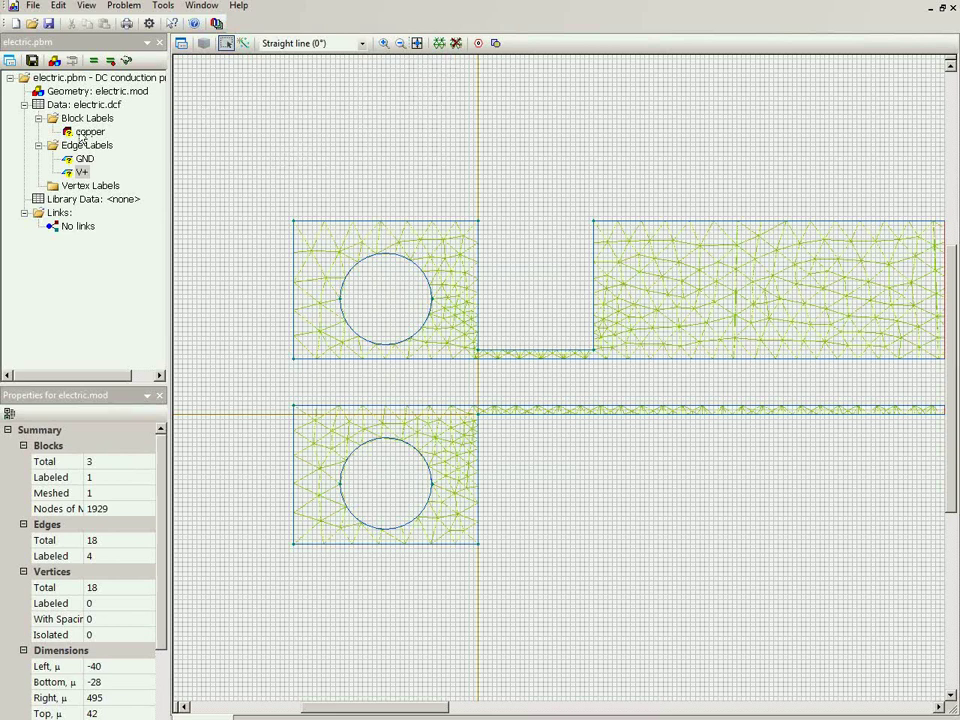
left_click(81, 137)
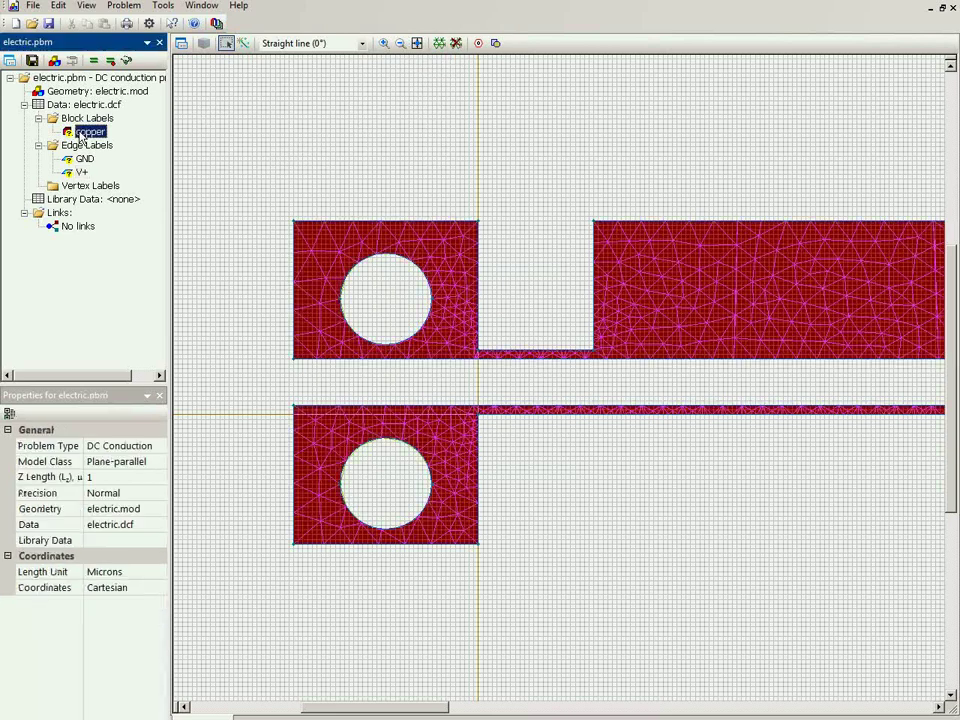
double_click(81, 137)
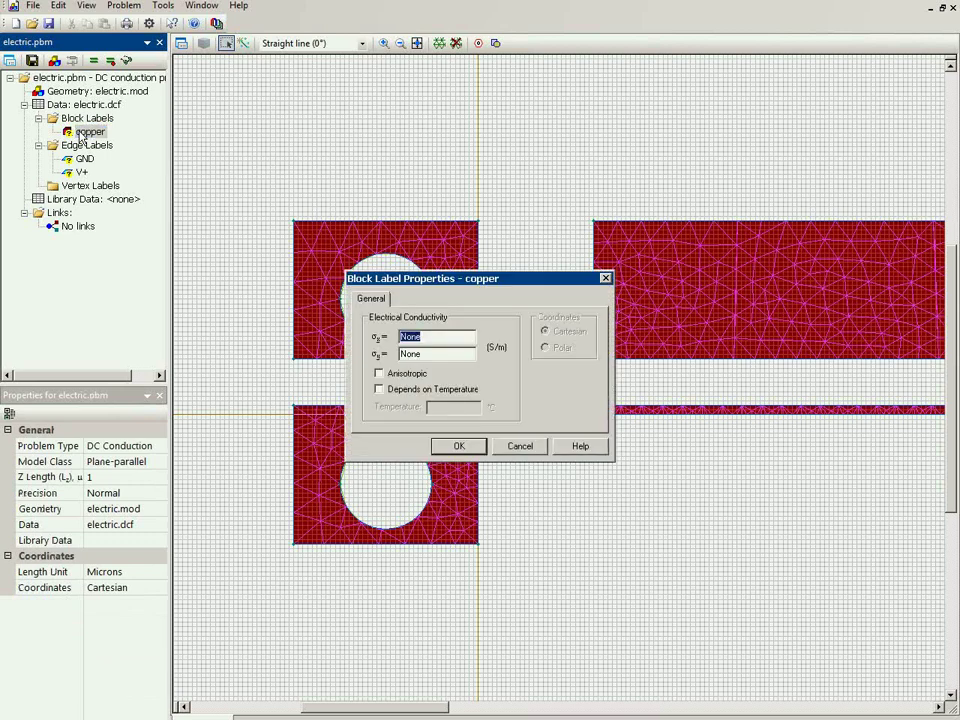
type("55e6")
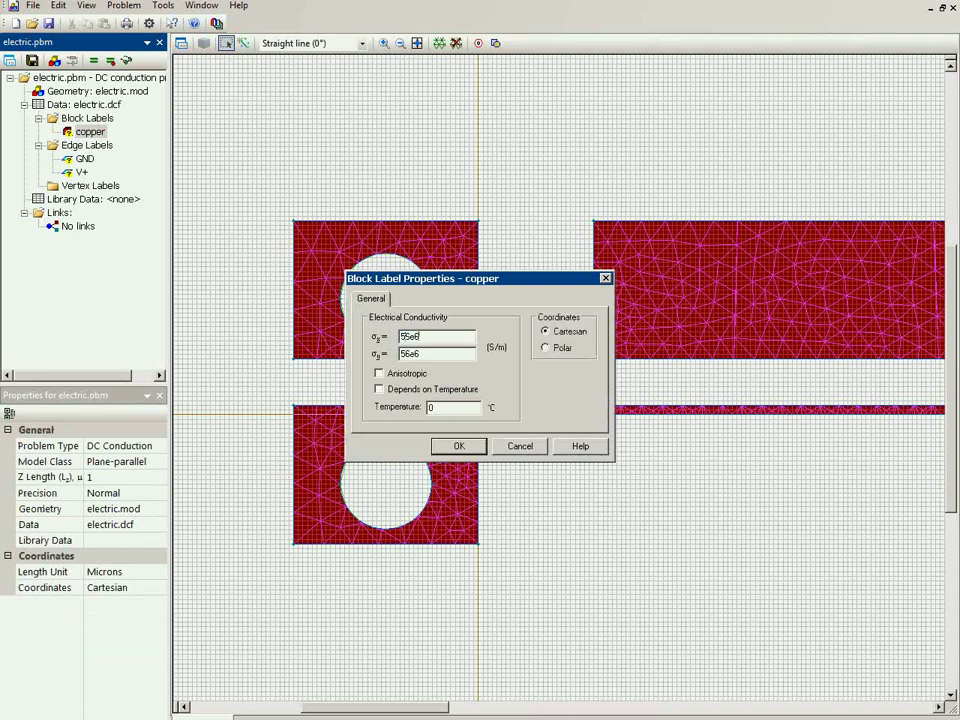
left_click(474, 447)
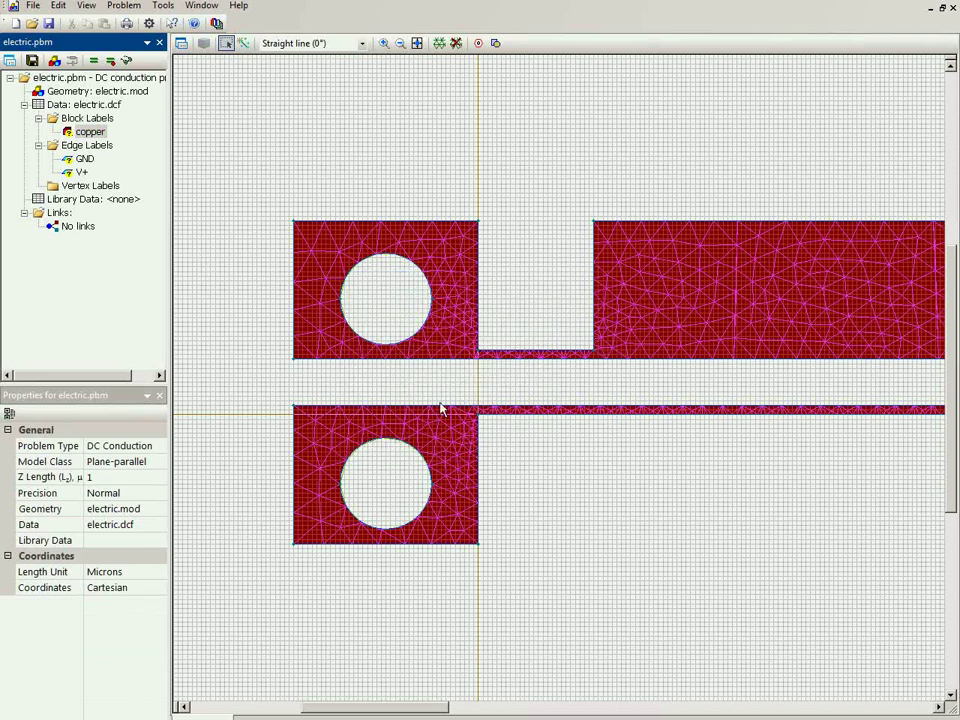
Step: Give the GND edge label a fixed voltage of 0 V
left_click(83, 158)
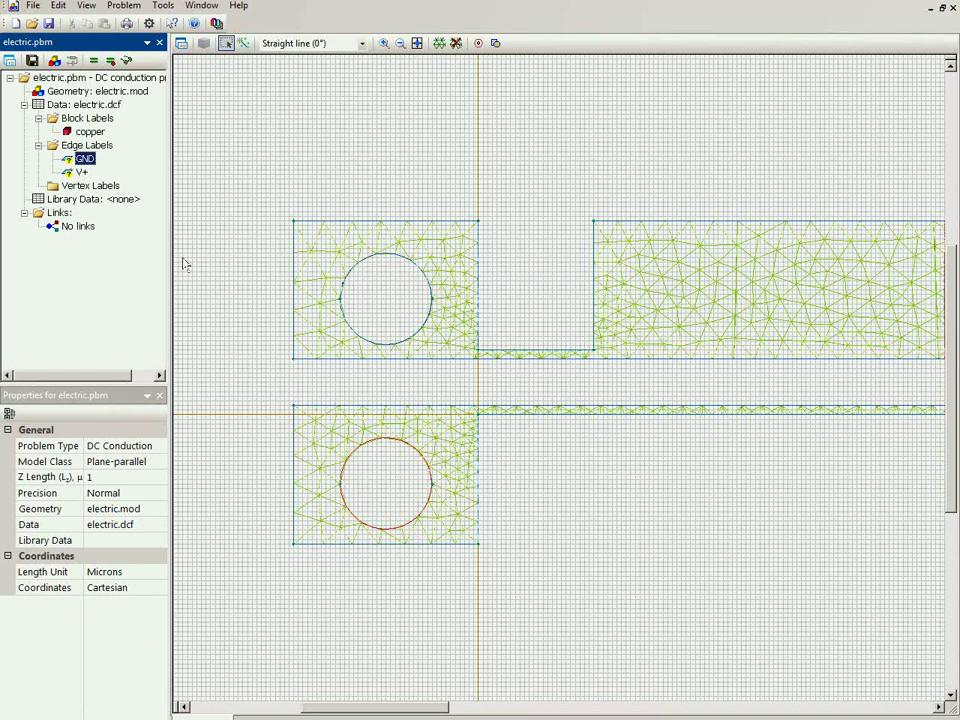
double_click(67, 163)
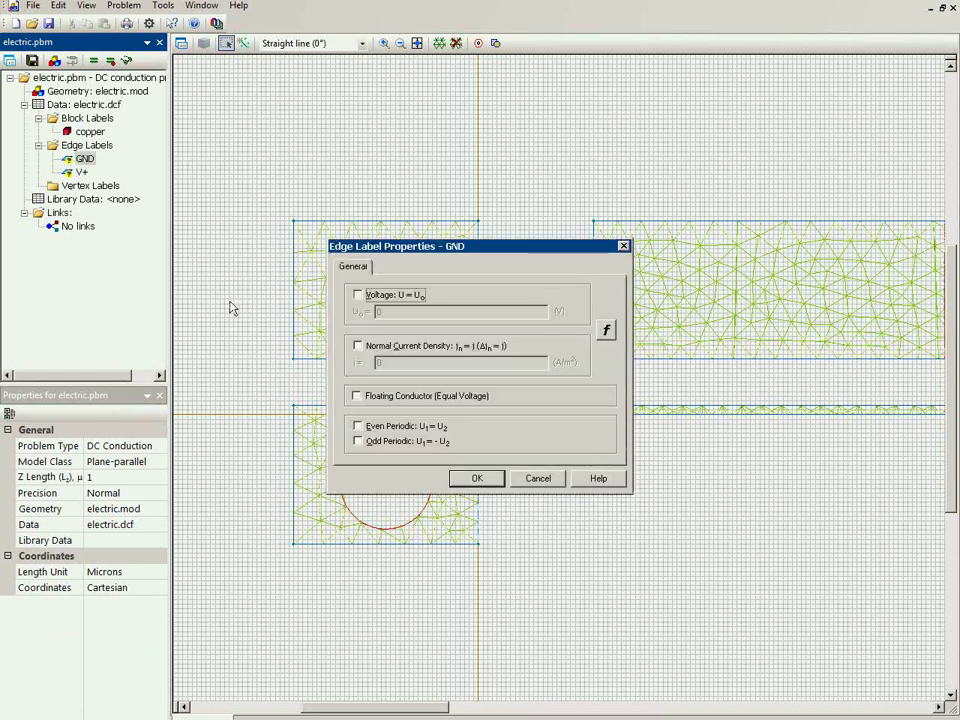
left_click(358, 296)
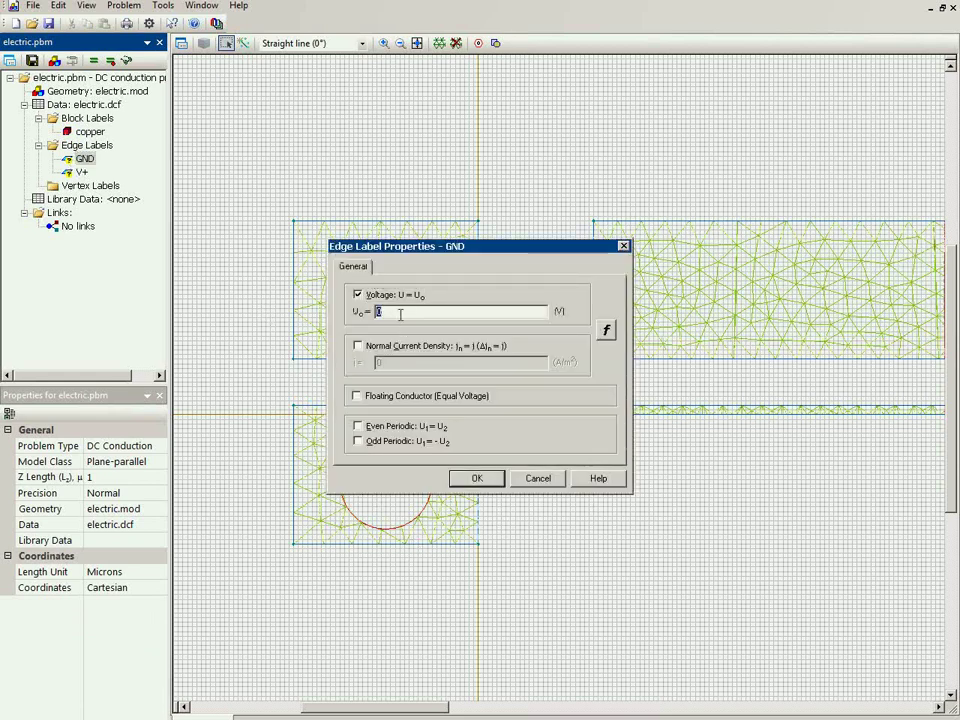
left_click(490, 478)
Step: Give the V+ edge label a fixed voltage of 0.1 V
left_click(82, 172)
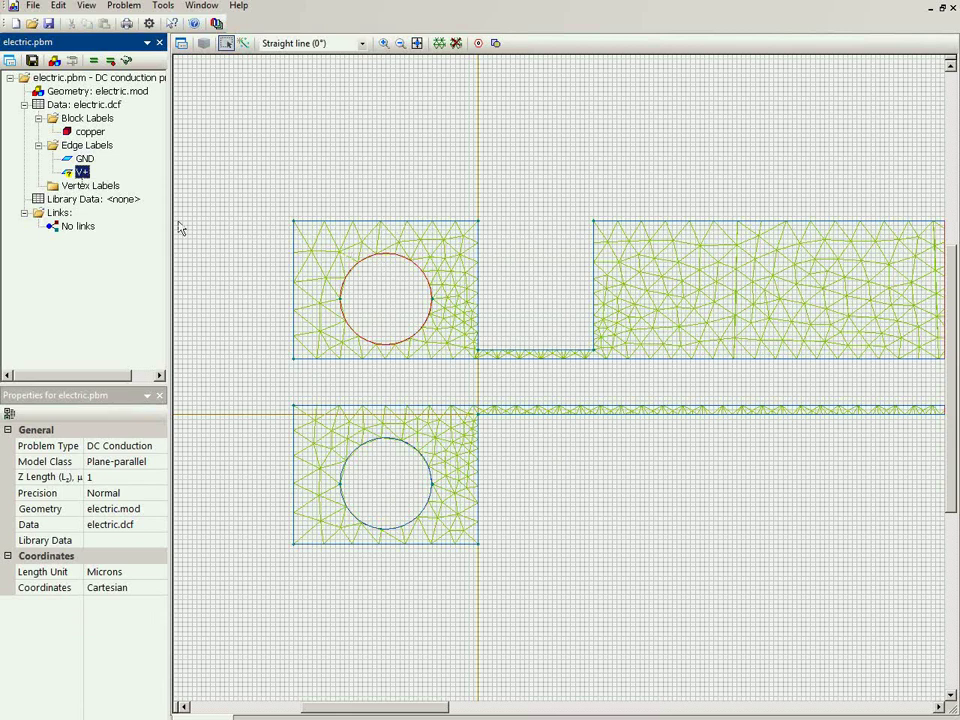
double_click(72, 176)
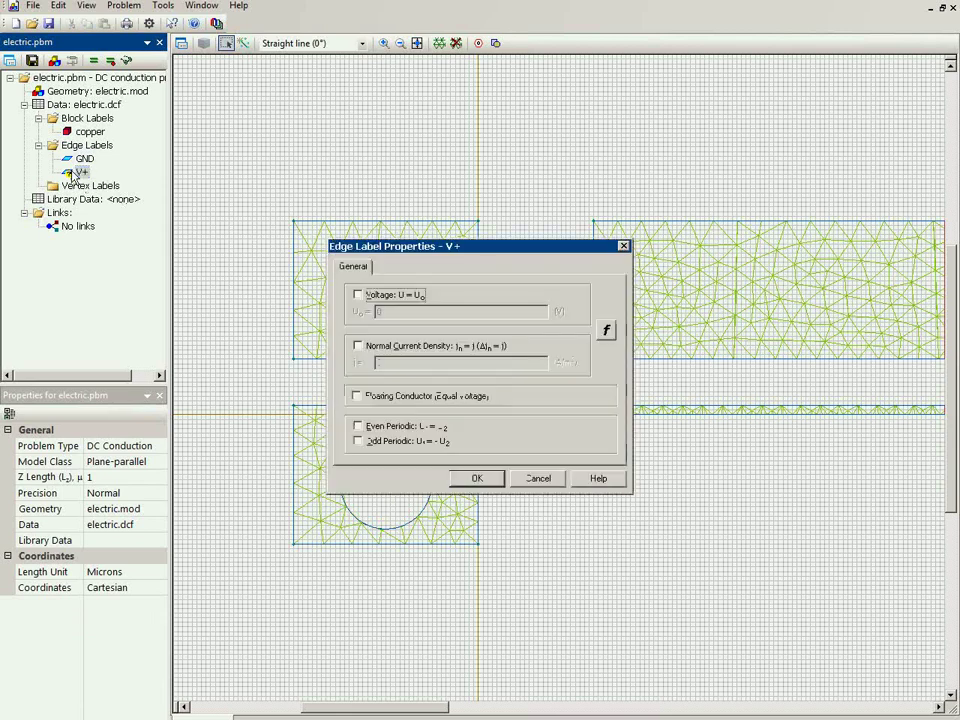
left_click(358, 294)
left_click(376, 311)
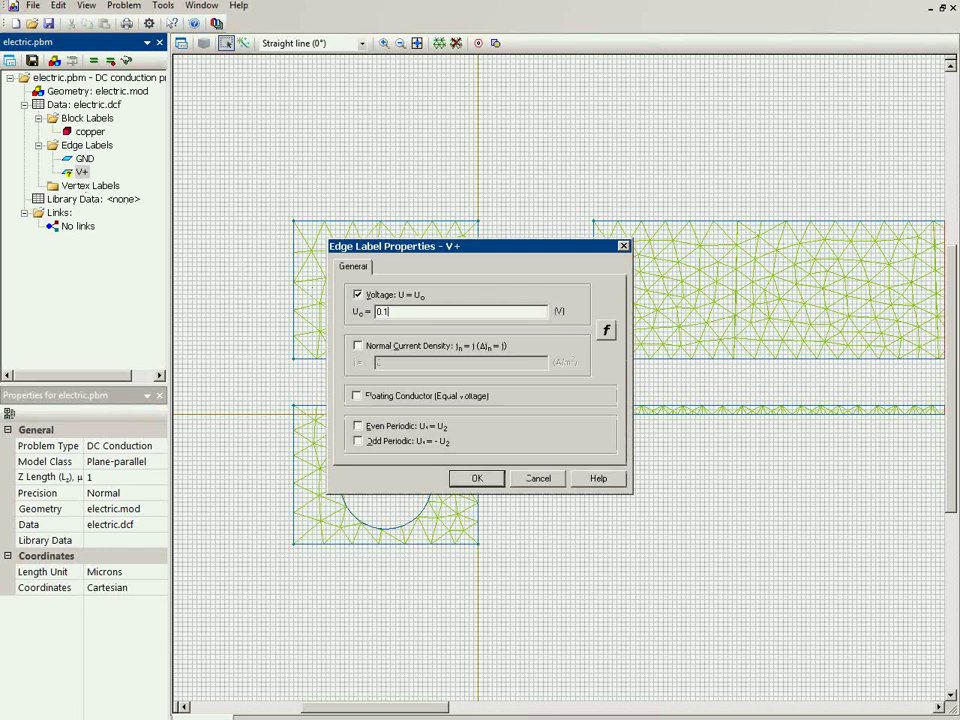
type(".1")
left_click(478, 479)
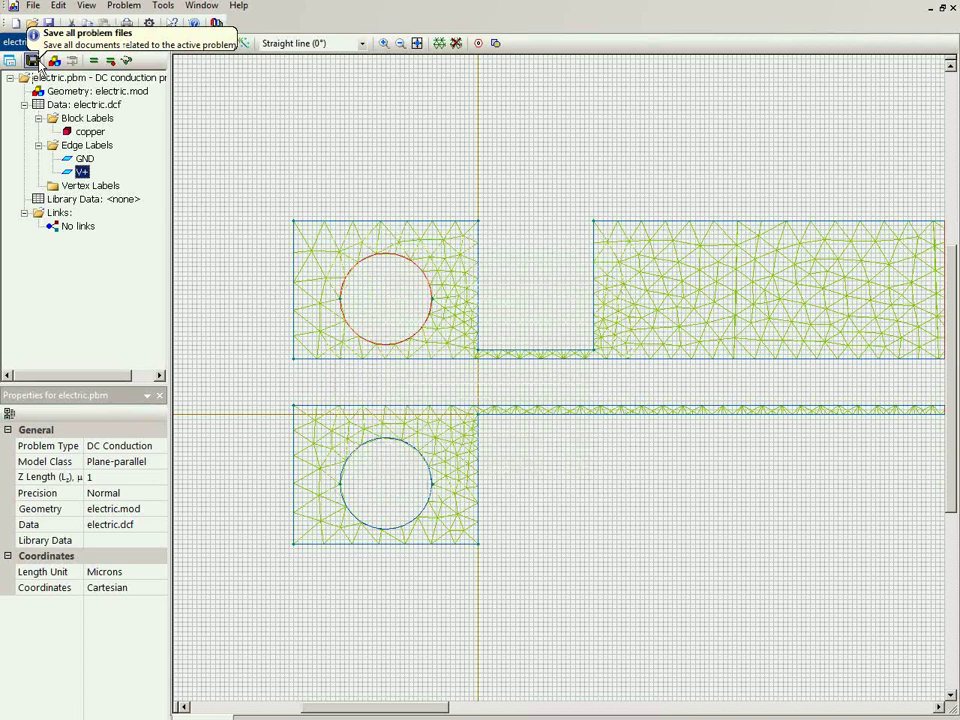
Step: Save all files, solve electric.pbm, and open the current density results
left_click(38, 63)
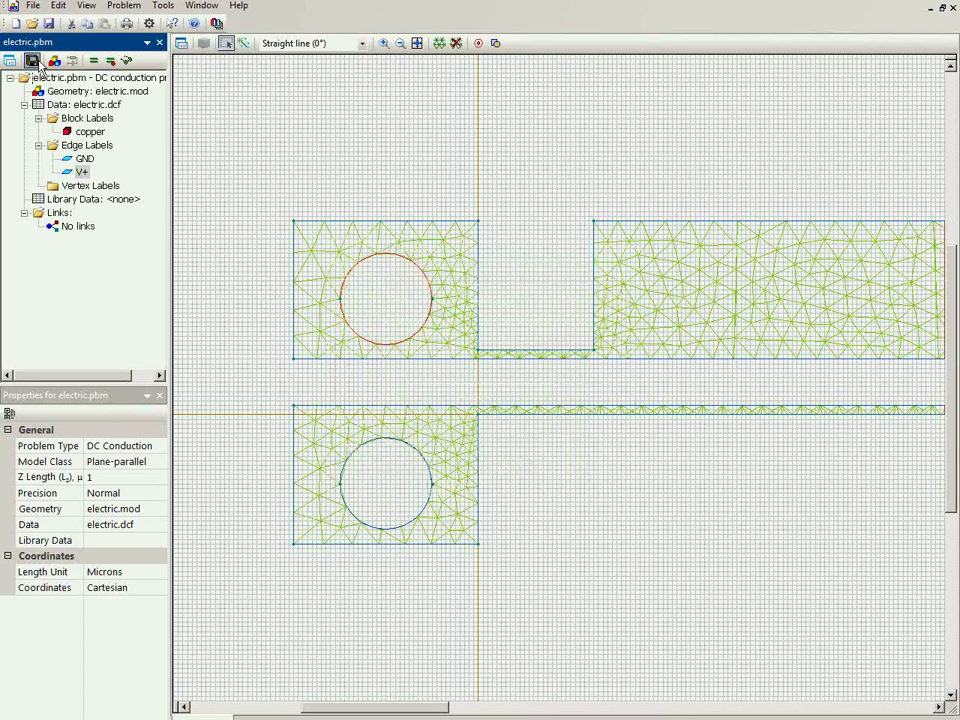
left_click(95, 62)
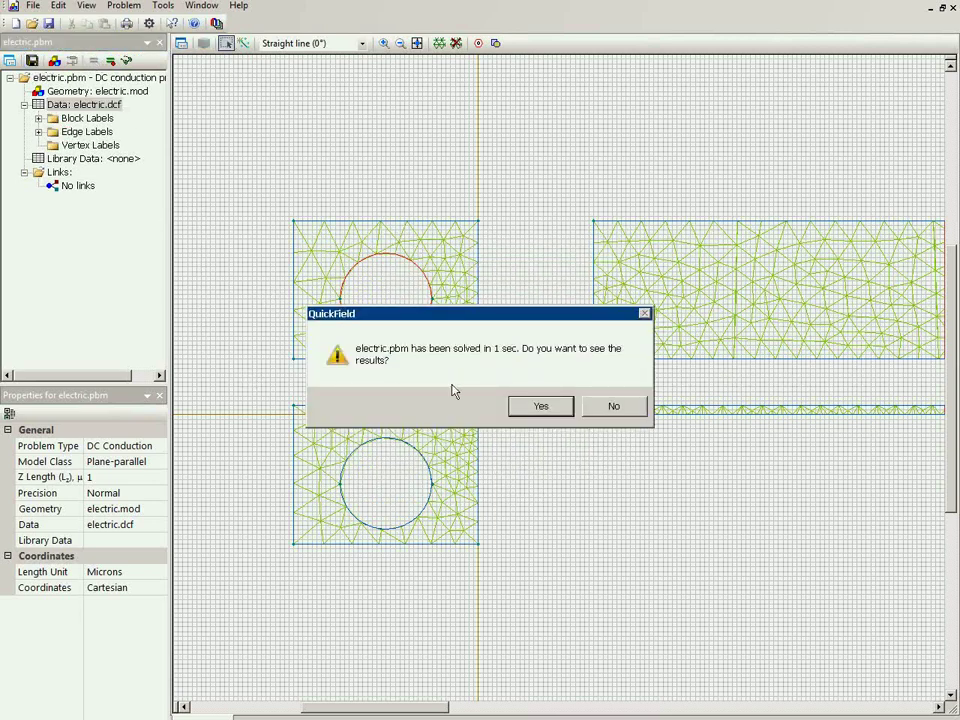
left_click(538, 406)
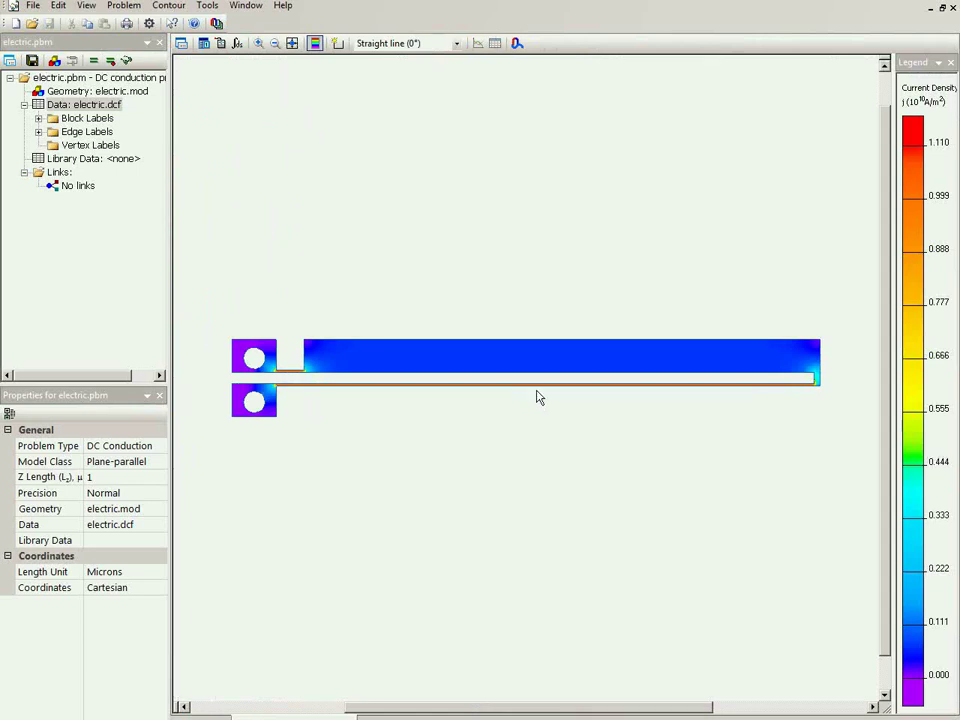
Step: Zoom onto the strips, read local values at a point, and plot Power Loss
left_click(262, 44)
left_click_drag(379, 329, 561, 397)
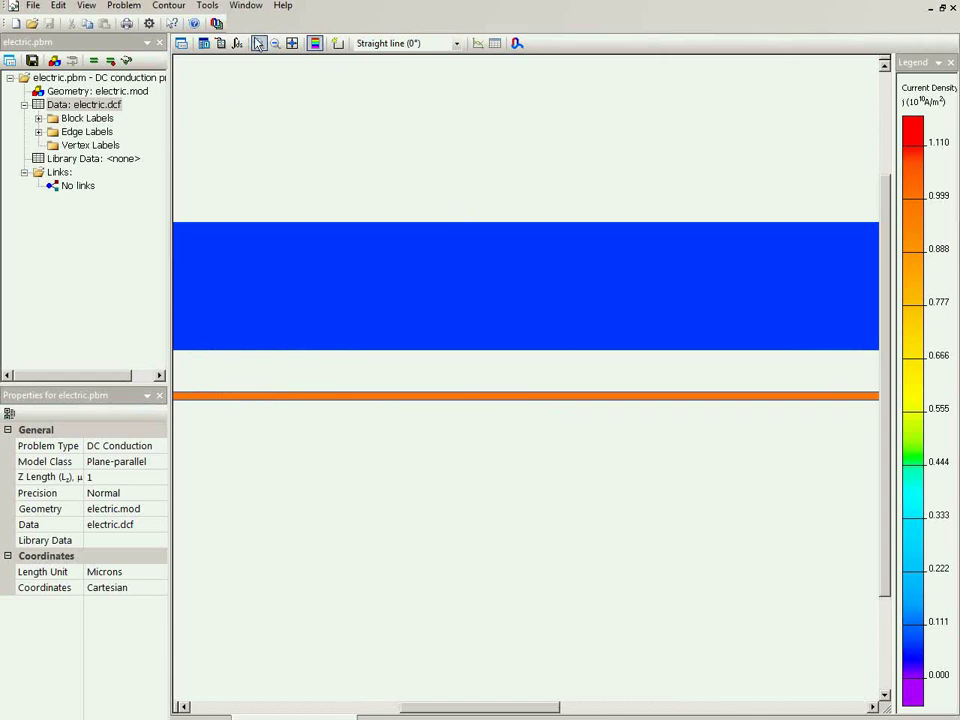
left_click(204, 43)
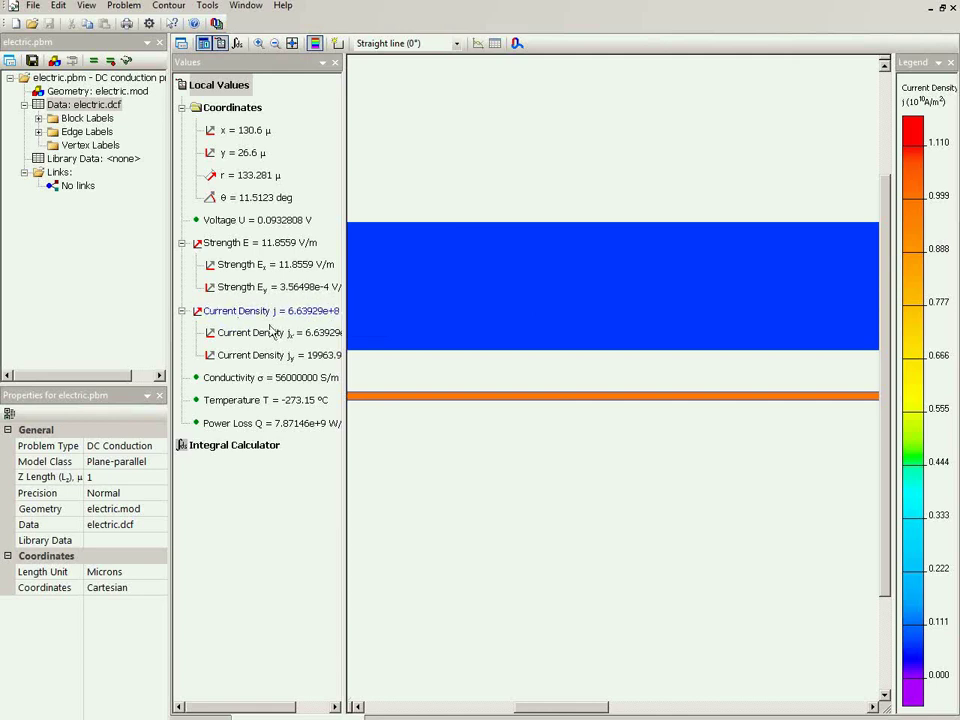
left_click(227, 421)
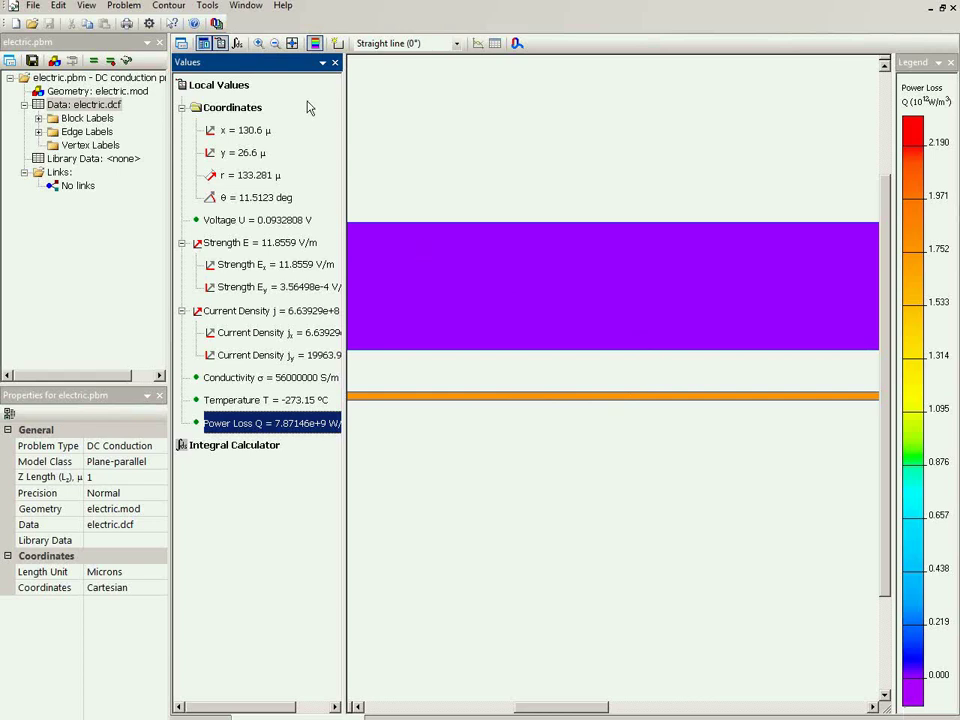
Step: Fit the whole actuator in view, then zoom into the right end of the thin arm's power loss
left_click(291, 45)
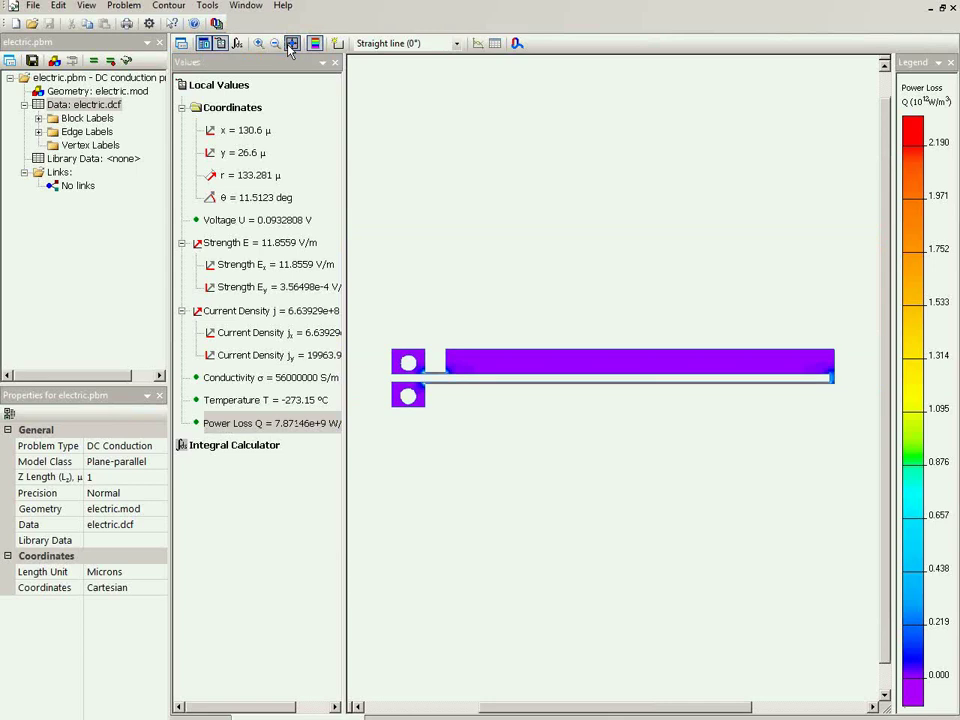
left_click(259, 43)
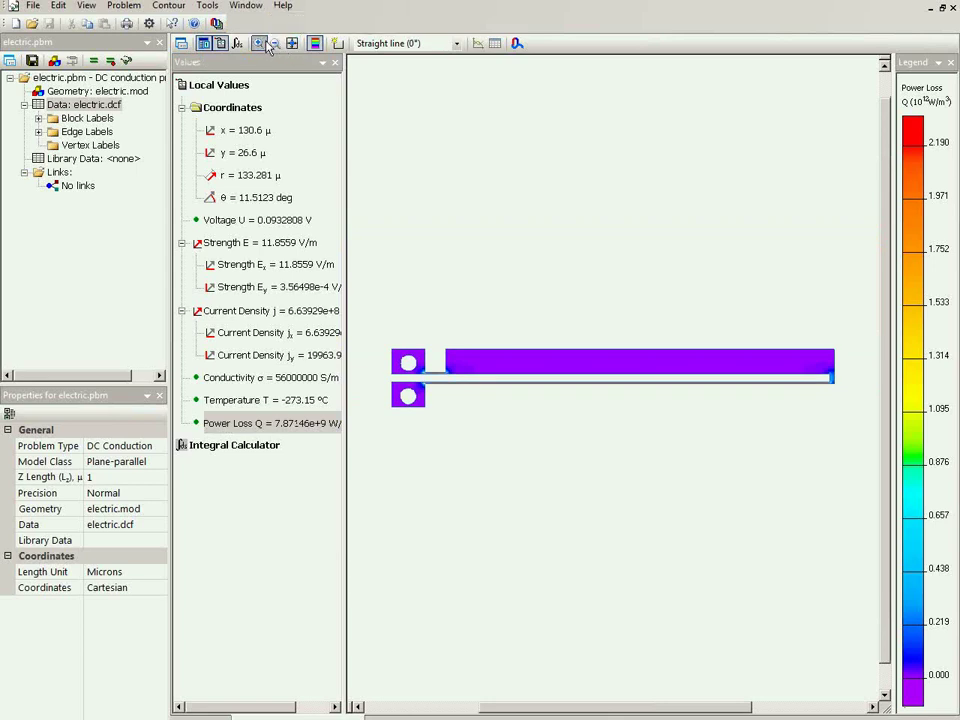
left_click_drag(803, 345, 842, 388)
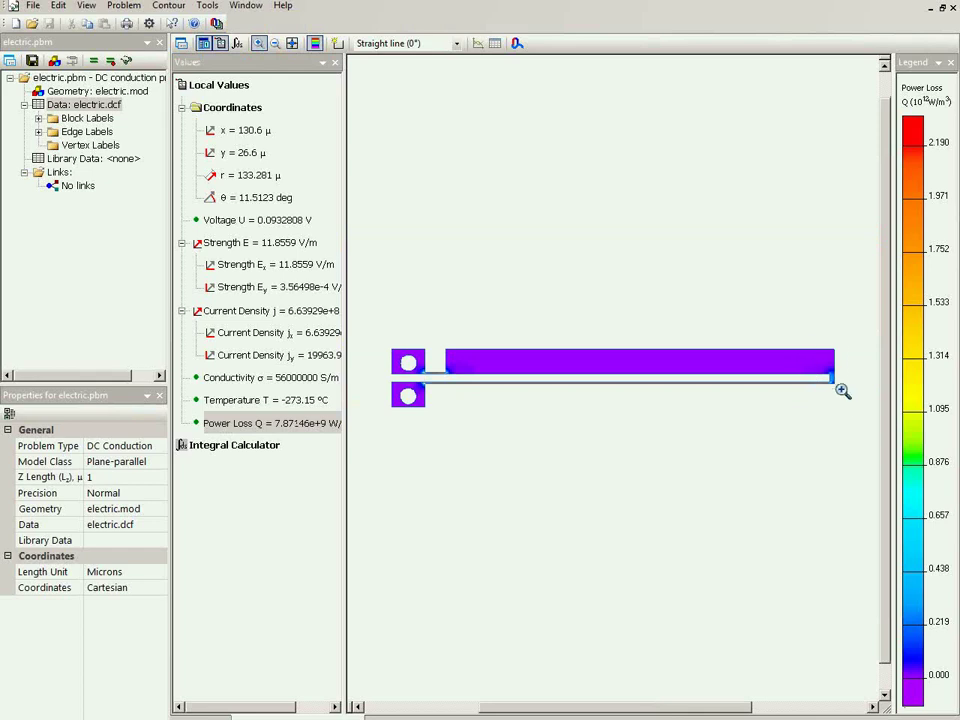